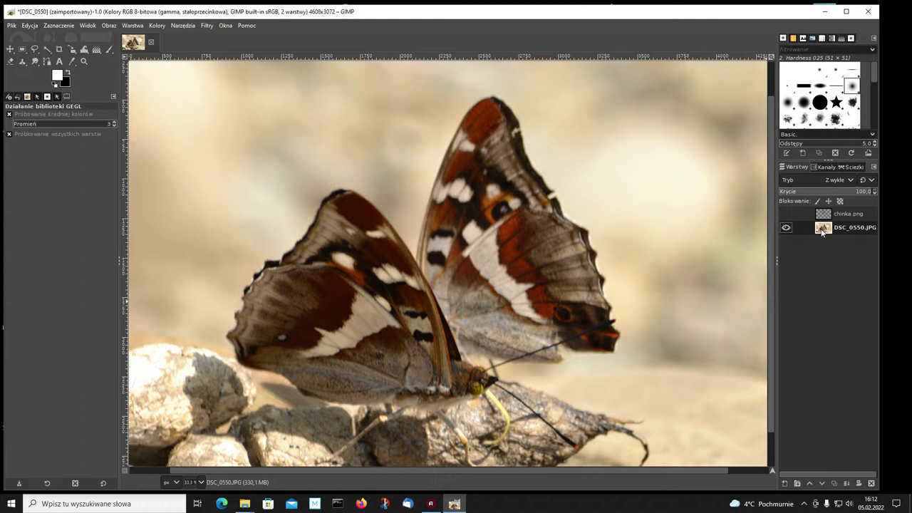
Add an alpha channel to the DSC_0550.JPG butterfly photo layer.
{"action": "right_click", "coordinate": [822, 232]}
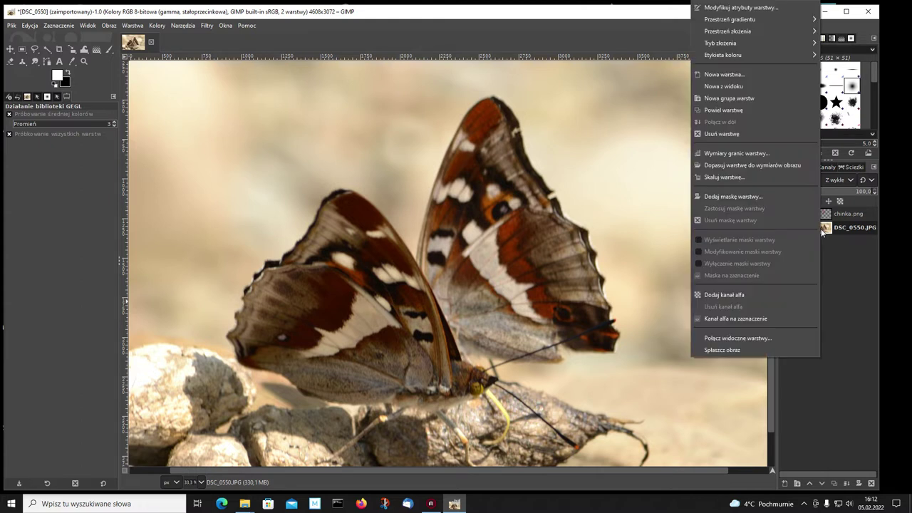
{"action": "left_click", "coordinate": [730, 293]}
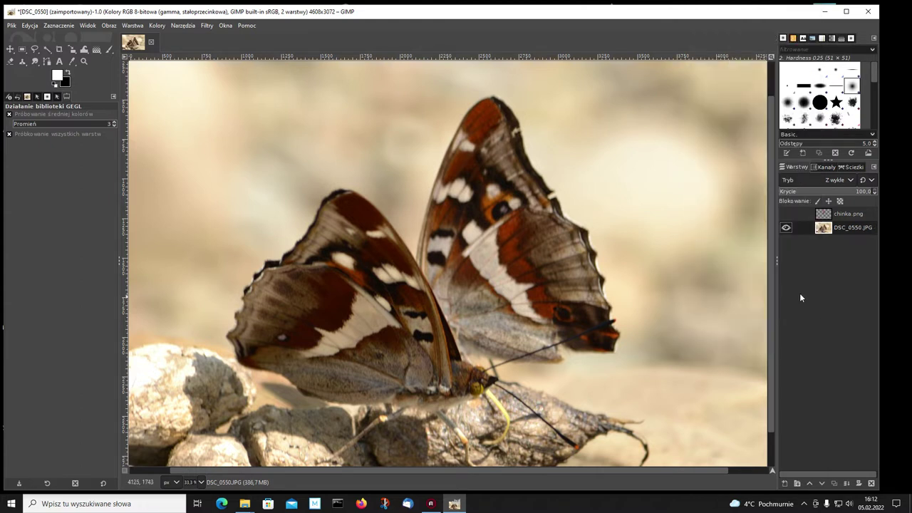
Make chinka.png and DSC_0550.JPG visible so the umbrella woman appears over the butterfly.
{"action": "left_click", "coordinate": [786, 228]}
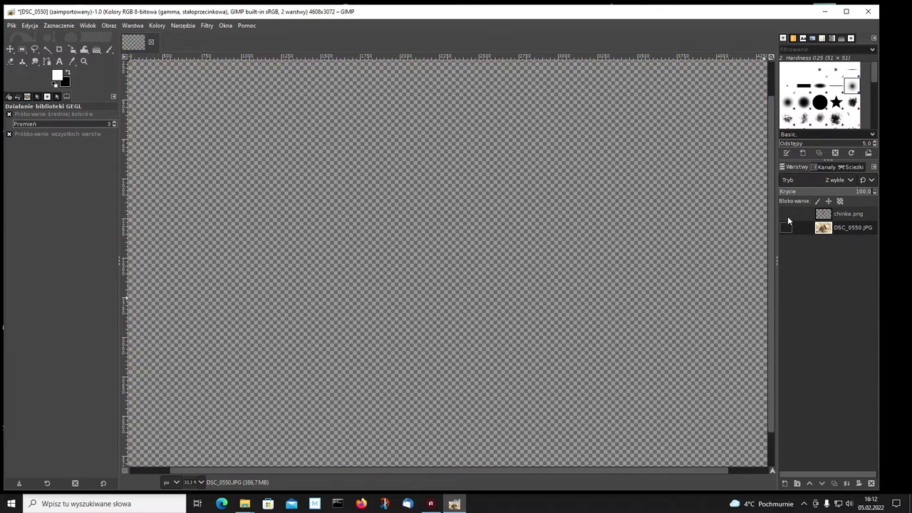
{"action": "left_click", "coordinate": [786, 214]}
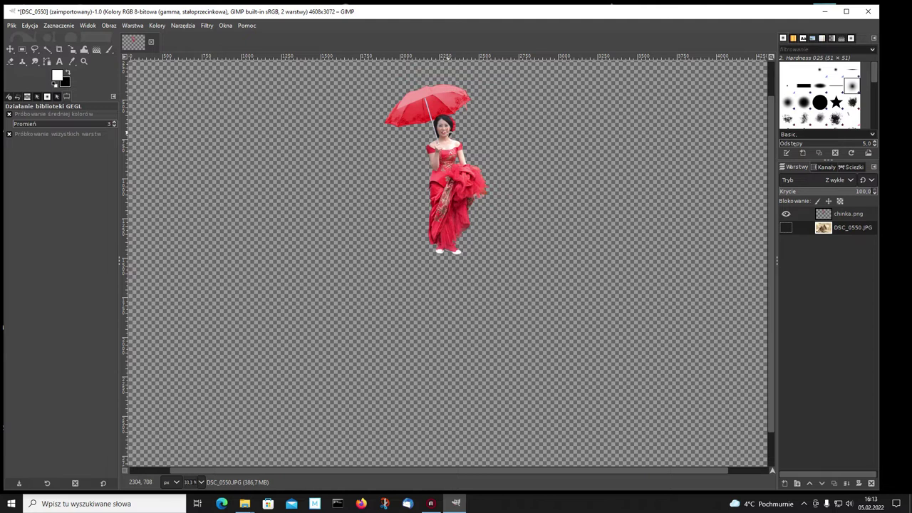
{"action": "left_click", "coordinate": [787, 227]}
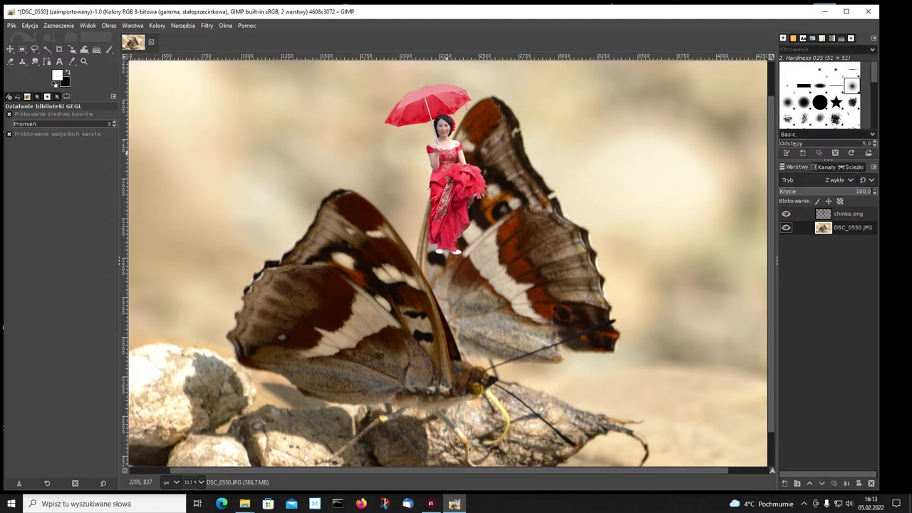
Move the chinka.png woman down and right onto the stone beside the butterfly's wing.
{"action": "left_click", "coordinate": [12, 51]}
{"action": "left_click_drag", "start_coordinate": [452, 178], "coordinate": [533, 312]}
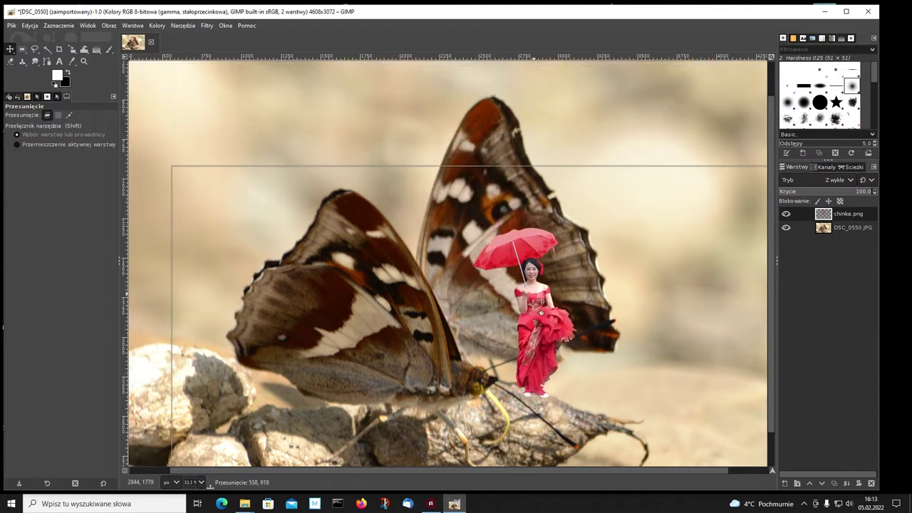
{"action": "left_click_drag", "start_coordinate": [531, 312], "coordinate": [530, 334]}
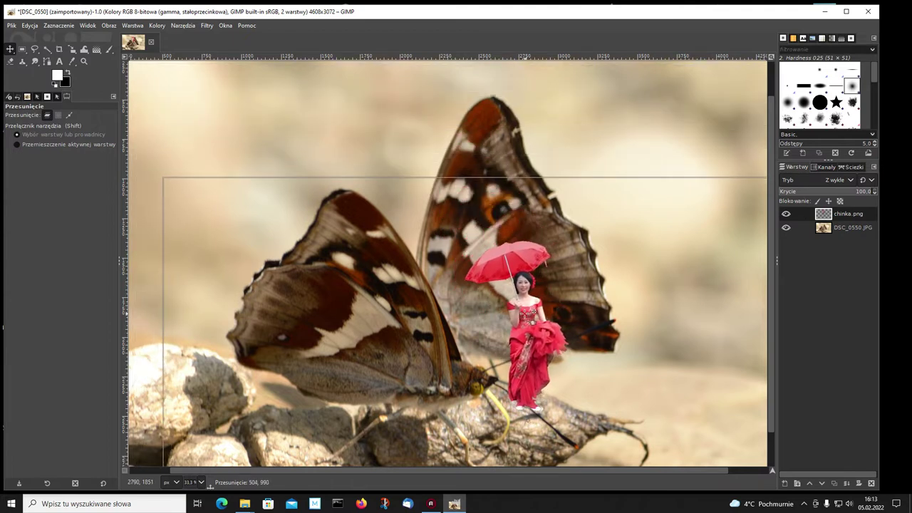
{"action": "left_click", "coordinate": [784, 272]}
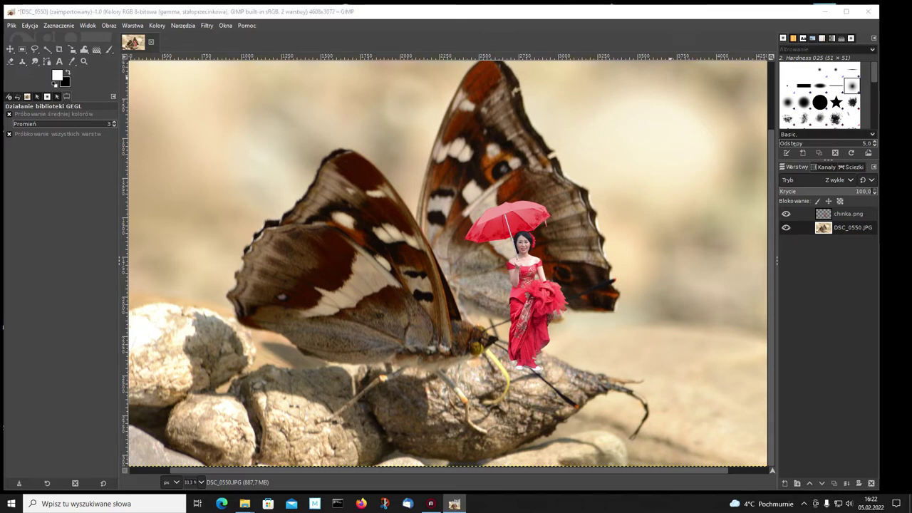
Add gwiazdki2.png as a sparkle layer, toggling the other layers off and on to check it.
{"action": "left_click_drag", "start_coordinate": [451, 210], "coordinate": [451, 210]}
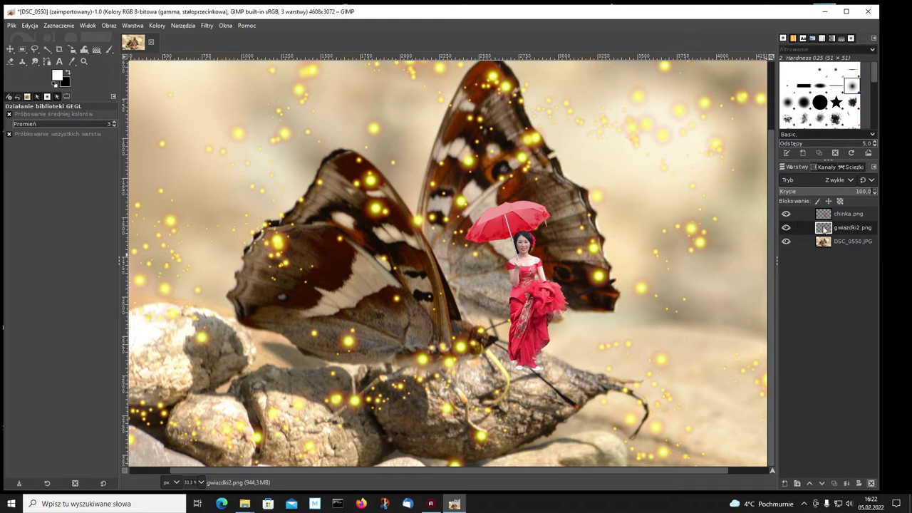
{"action": "left_click", "coordinate": [785, 241]}
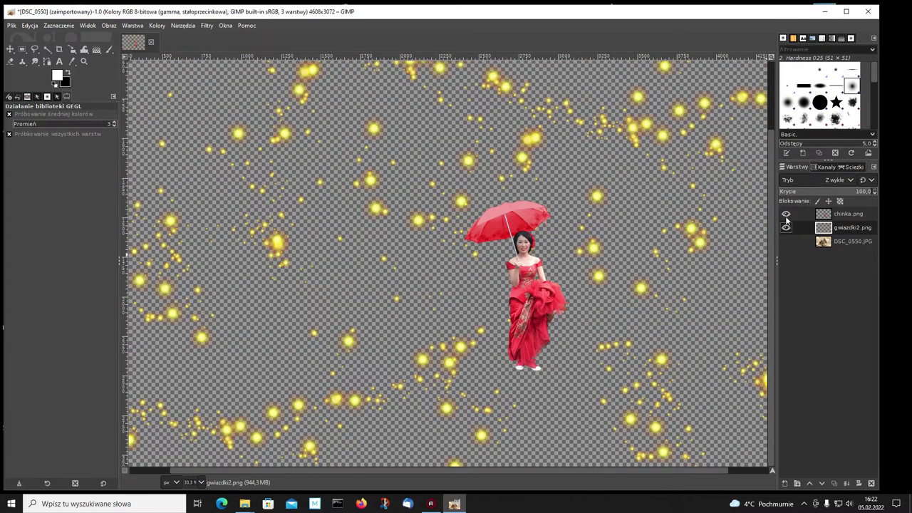
{"action": "left_click", "coordinate": [786, 214]}
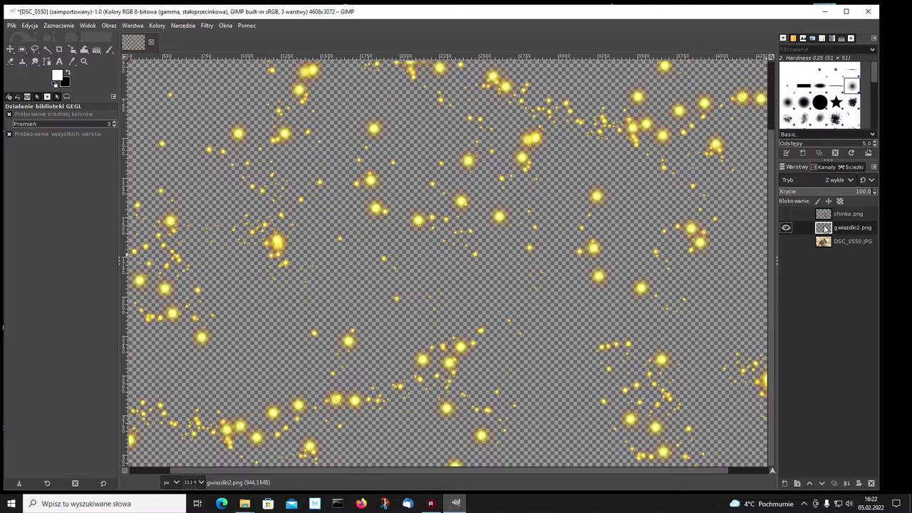
{"action": "left_click", "coordinate": [786, 213]}
{"action": "left_click", "coordinate": [786, 241]}
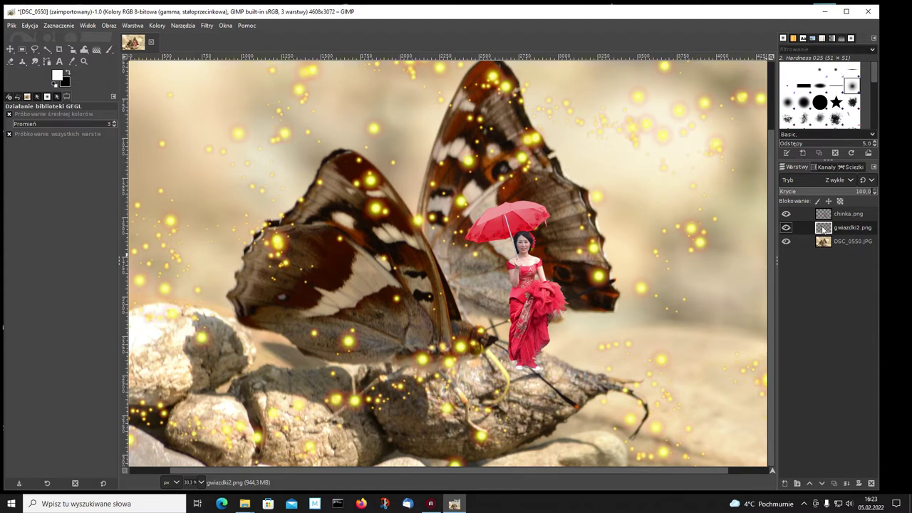
Open Colors > Colorize for the sparkle layer and start choosing a tint colour.
{"action": "left_click", "coordinate": [159, 26]}
{"action": "left_click", "coordinate": [174, 299]}
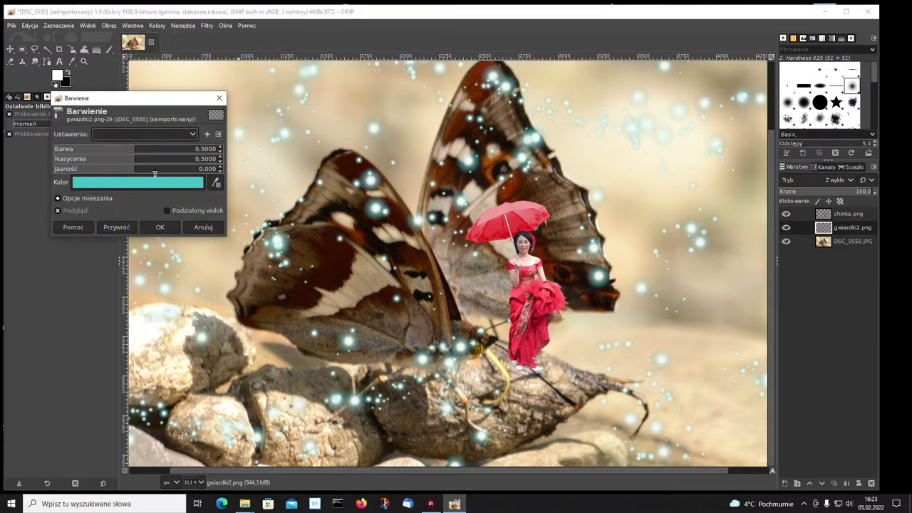
{"action": "left_click", "coordinate": [124, 183]}
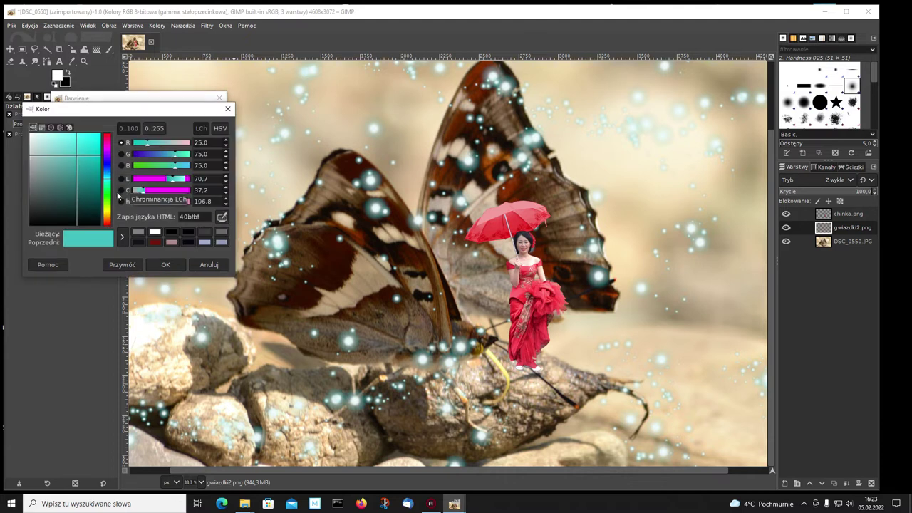
{"action": "left_click", "coordinate": [107, 217]}
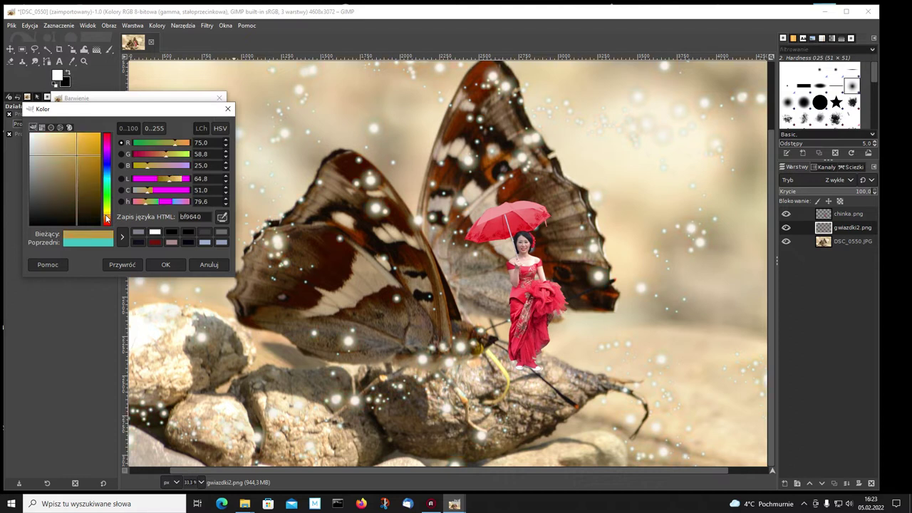
{"action": "mouse_move", "coordinate": [85, 199]}
{"action": "left_mouse_down"}
{"action": "mouse_move", "coordinate": [71, 164]}
{"action": "mouse_move", "coordinate": [89, 142]}
{"action": "left_mouse_up"}
Set the tint to pink-red f50f55 and apply the colorize to the sparkles.
{"action": "left_click", "coordinate": [107, 142]}
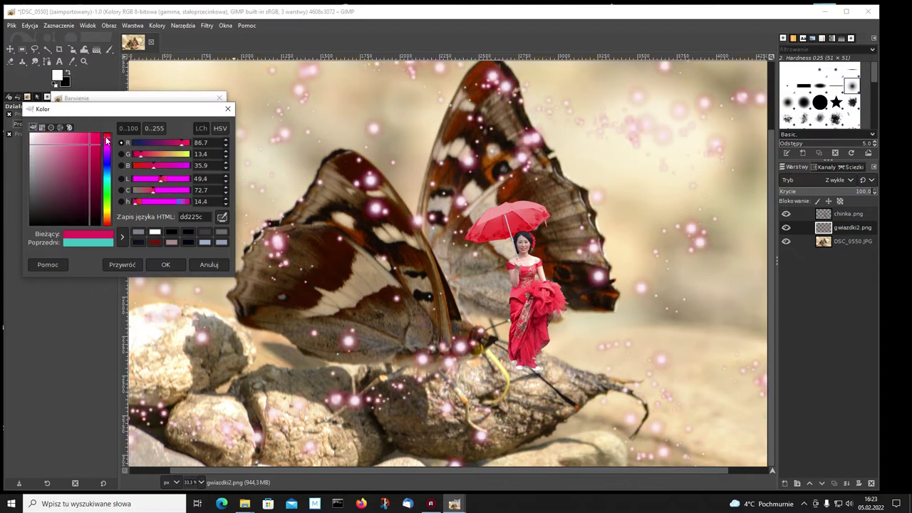
{"action": "left_click", "coordinate": [95, 145]}
{"action": "mouse_move", "coordinate": [95, 145]}
{"action": "left_mouse_down"}
{"action": "mouse_move", "coordinate": [90, 153]}
{"action": "mouse_move", "coordinate": [81, 143]}
{"action": "left_mouse_up"}
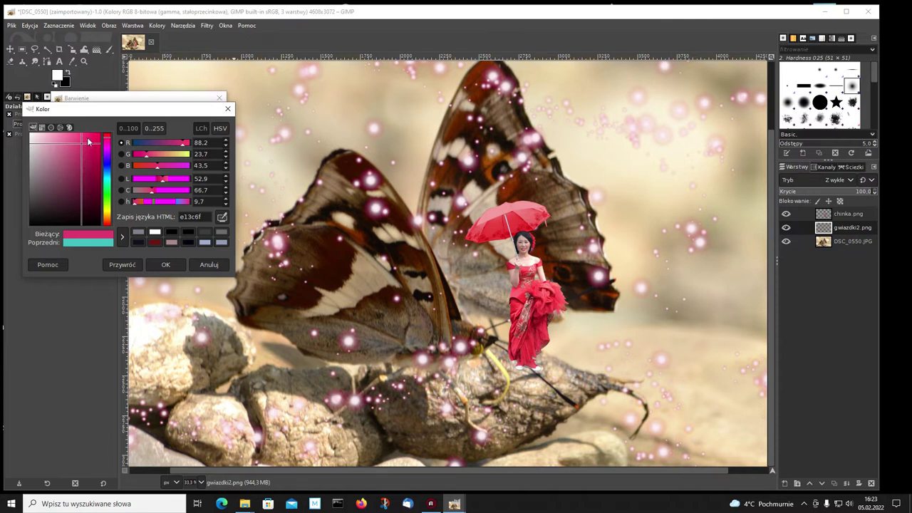
{"action": "left_click", "coordinate": [93, 140]}
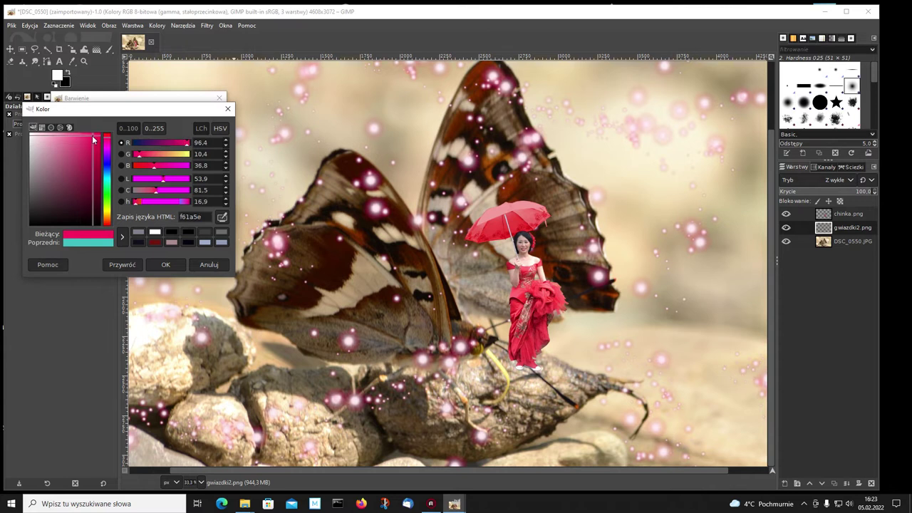
{"action": "left_click_drag", "start_coordinate": [93, 139], "coordinate": [94, 141]}
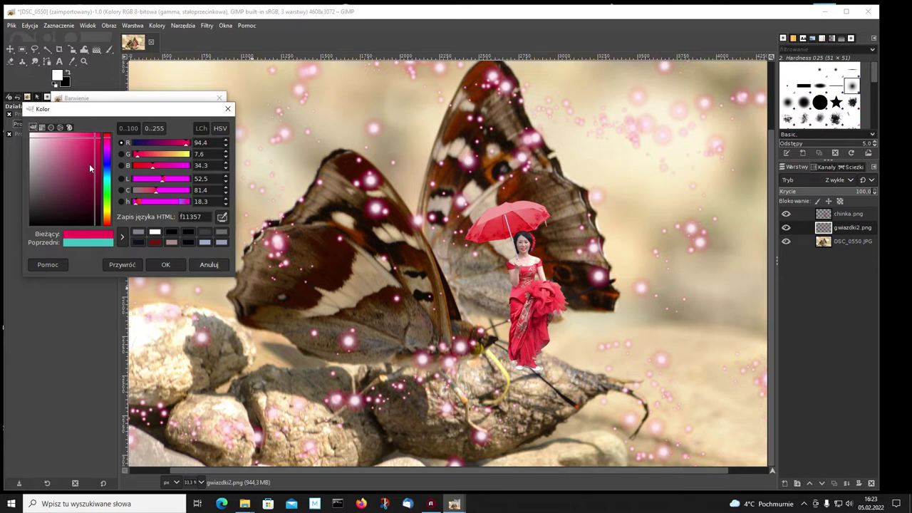
{"action": "left_click_drag", "start_coordinate": [98, 142], "coordinate": [98, 139]}
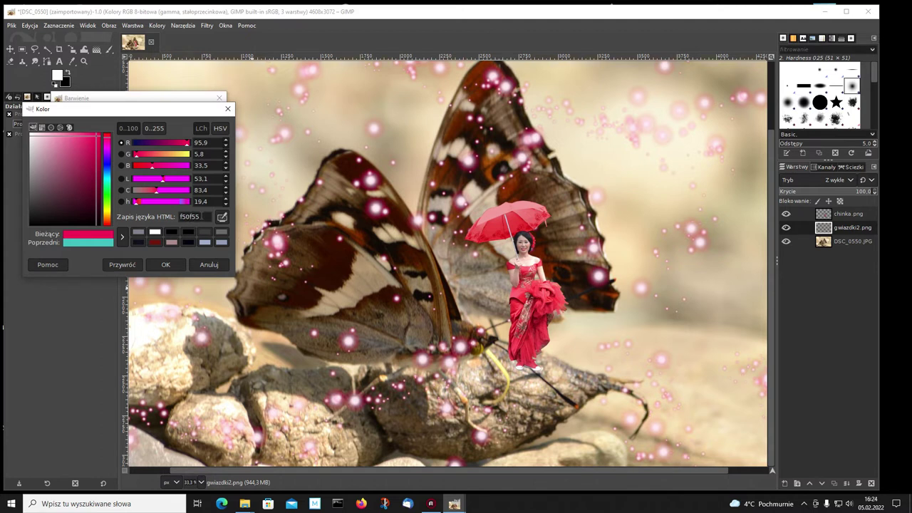
{"action": "left_click", "coordinate": [171, 267]}
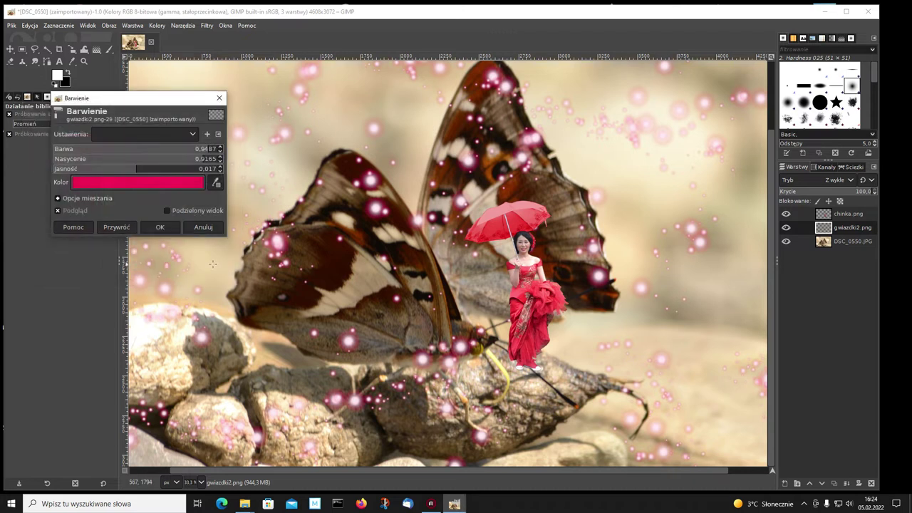
{"action": "left_click", "coordinate": [160, 228]}
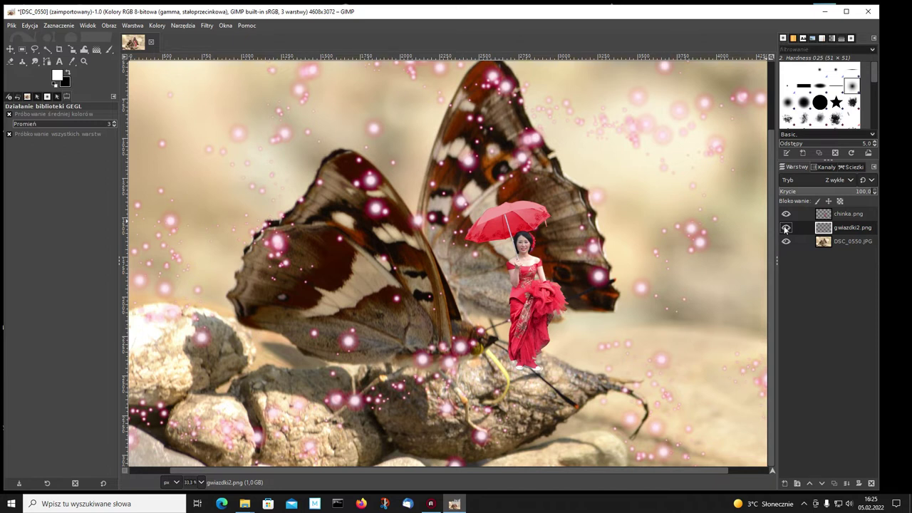
Hide the sparkle and butterfly layers and duplicate the chinka.png woman layer.
{"action": "left_click", "coordinate": [786, 227]}
{"action": "left_click", "coordinate": [786, 242]}
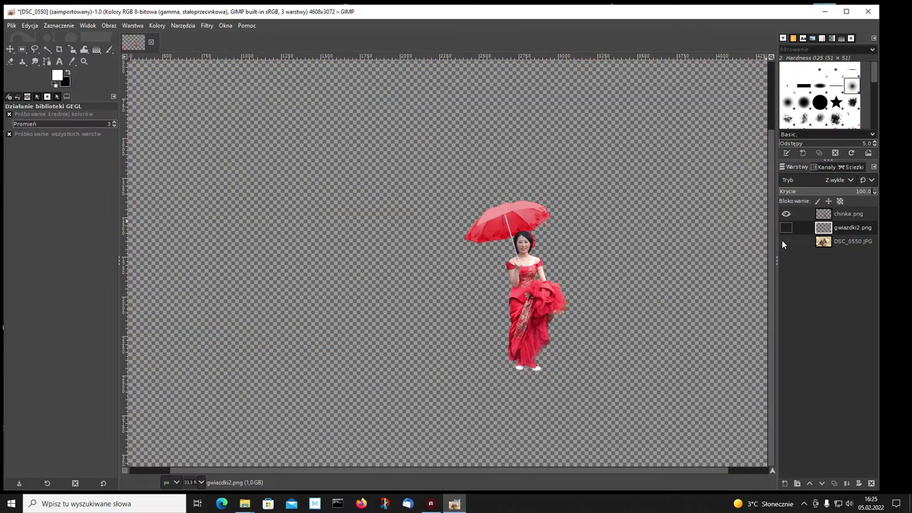
{"action": "left_click", "coordinate": [824, 214]}
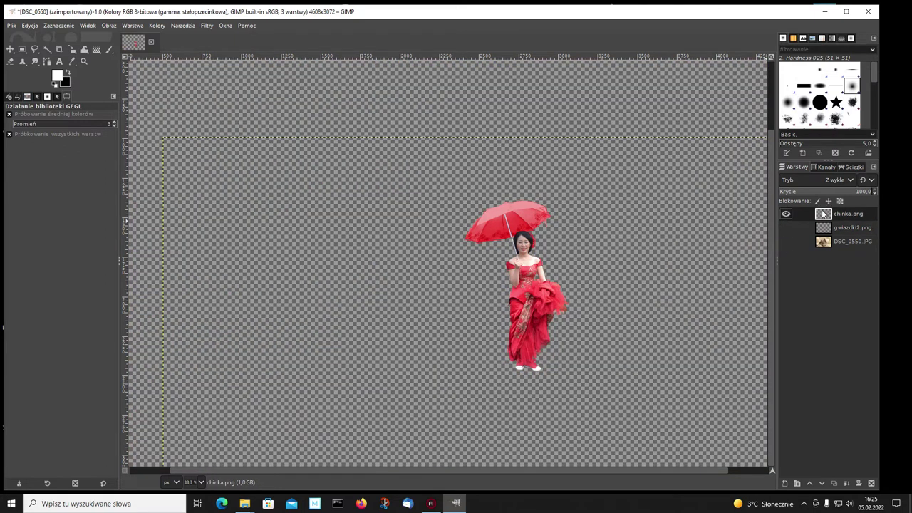
{"action": "left_click", "coordinate": [836, 483]}
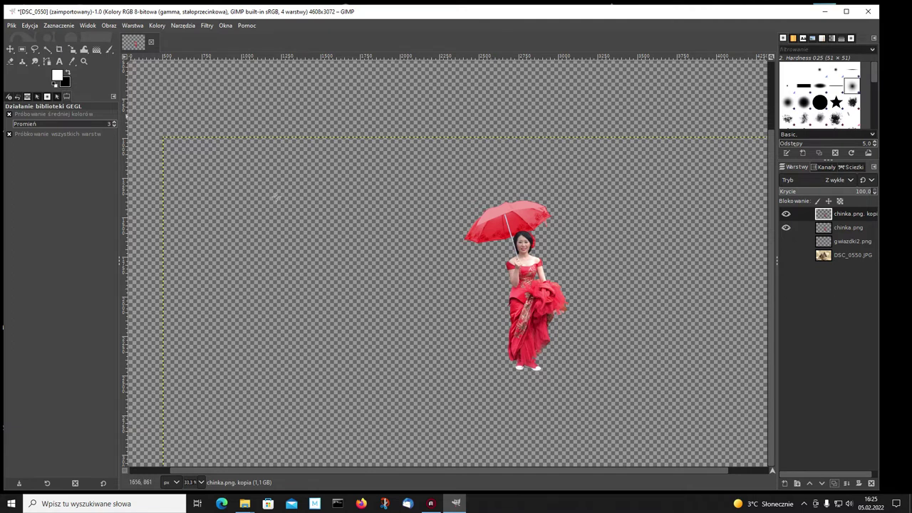
Fit both chinka.png kopia and chinka.png layers to the image size.
{"action": "right_click", "coordinate": [825, 215]}
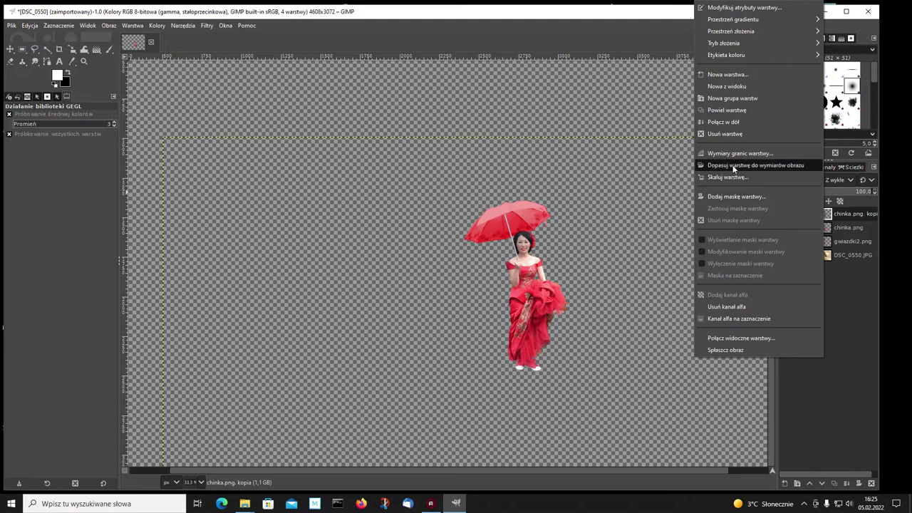
{"action": "left_click", "coordinate": [734, 169]}
{"action": "left_click", "coordinate": [822, 228]}
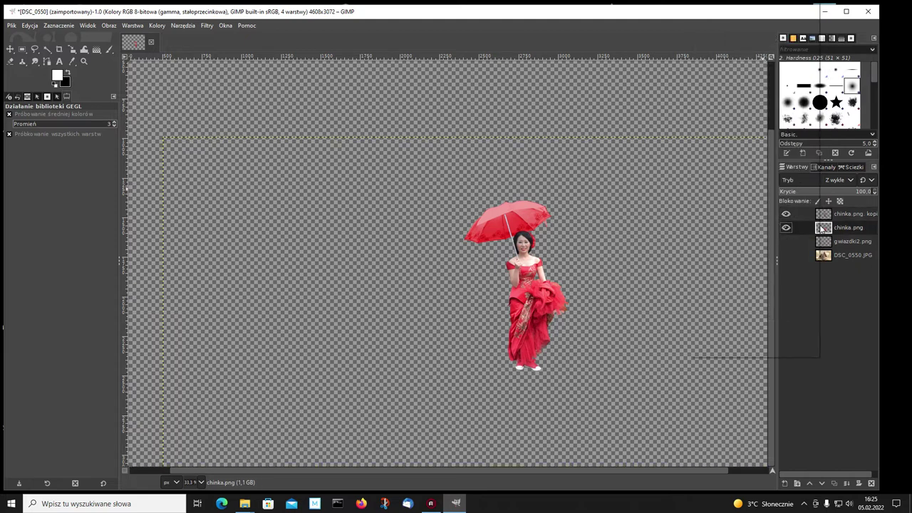
{"action": "right_click", "coordinate": [822, 228]}
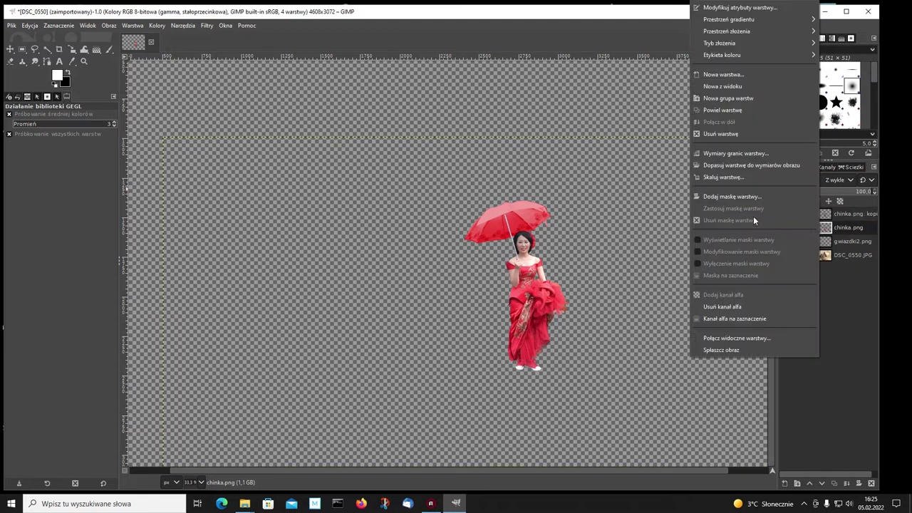
{"action": "left_click", "coordinate": [729, 165]}
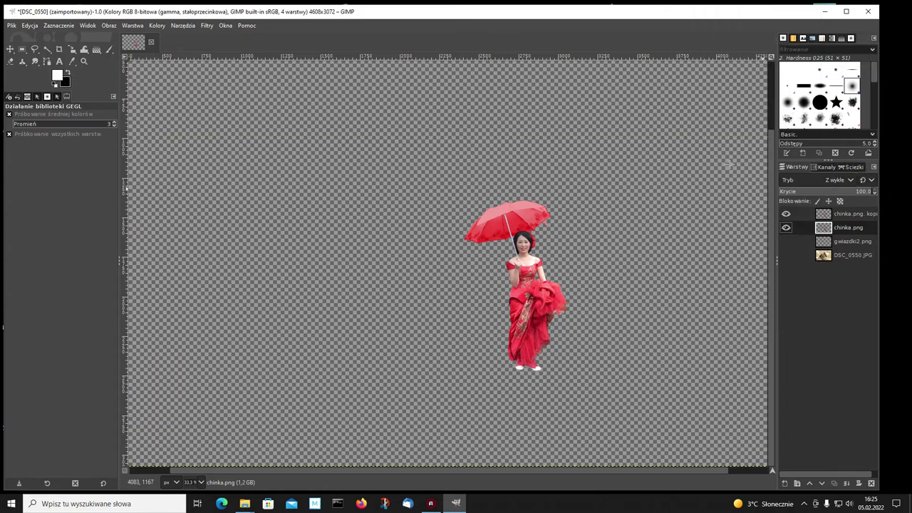
Add a Drop Shadow with X/Y offset -36.387 and blur radius 20.77.
{"action": "left_click", "coordinate": [206, 26]}
{"action": "mouse_move", "coordinate": [228, 129]}
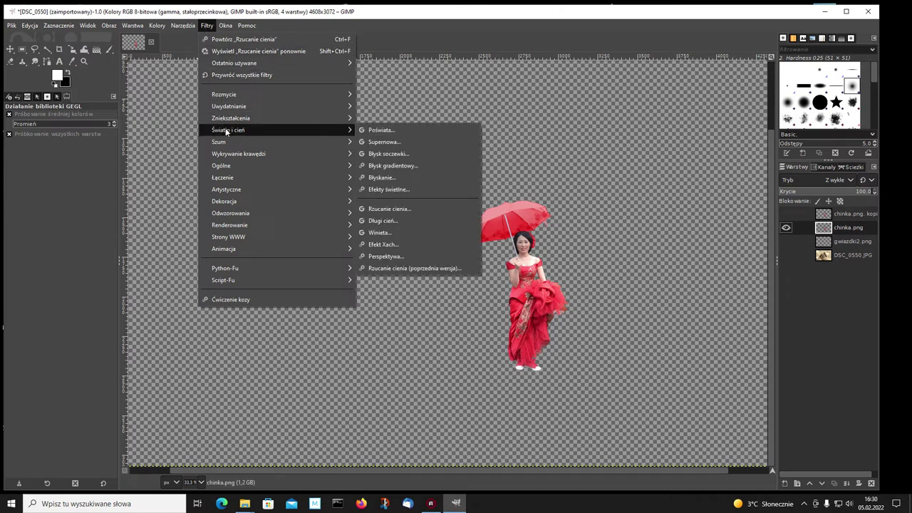
{"action": "left_click", "coordinate": [377, 208]}
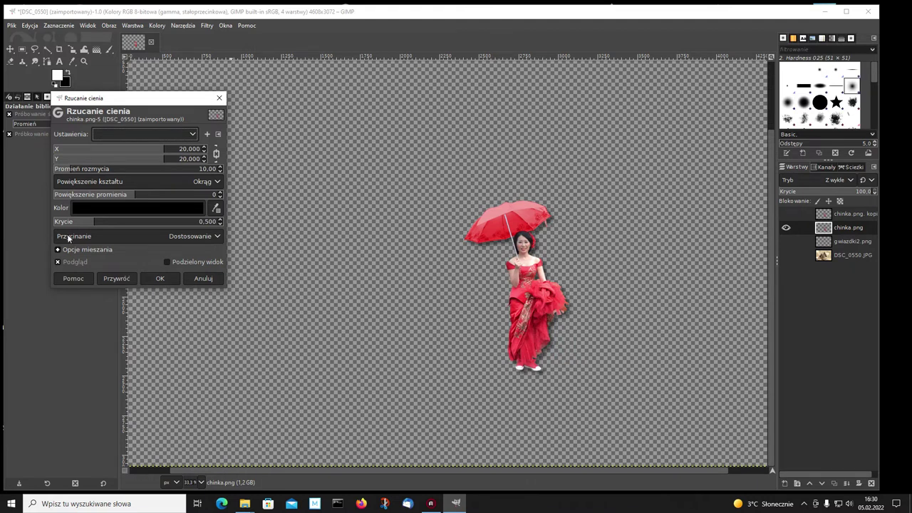
{"action": "left_click", "coordinate": [162, 154]}
{"action": "left_click_drag", "start_coordinate": [163, 153], "coordinate": [114, 163]}
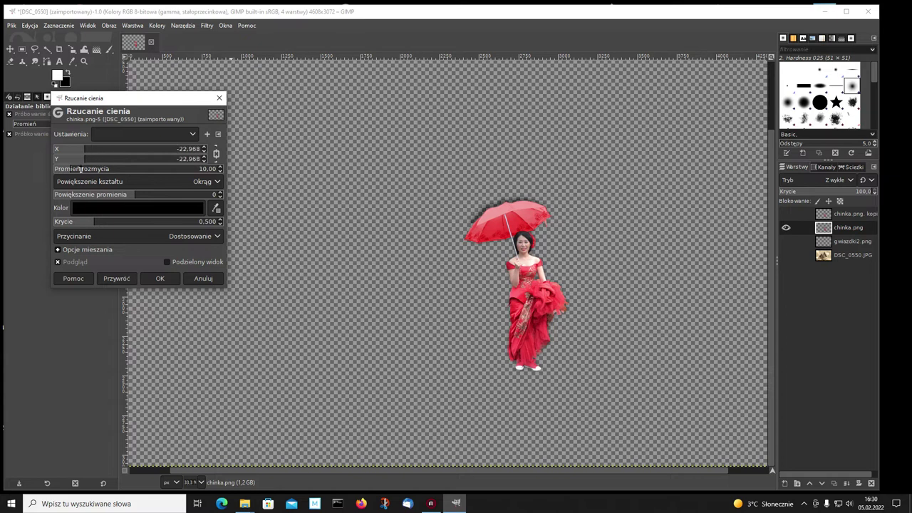
{"action": "mouse_move", "coordinate": [115, 163]}
{"action": "left_mouse_down"}
{"action": "mouse_move", "coordinate": [46, 183]}
{"action": "mouse_move", "coordinate": [60, 181]}
{"action": "left_mouse_up"}
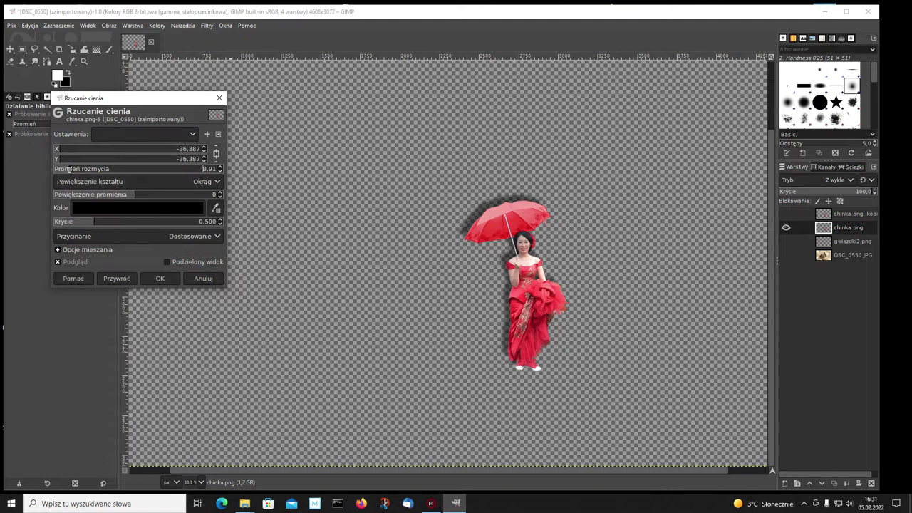
{"action": "left_click_drag", "start_coordinate": [68, 168], "coordinate": [180, 170]}
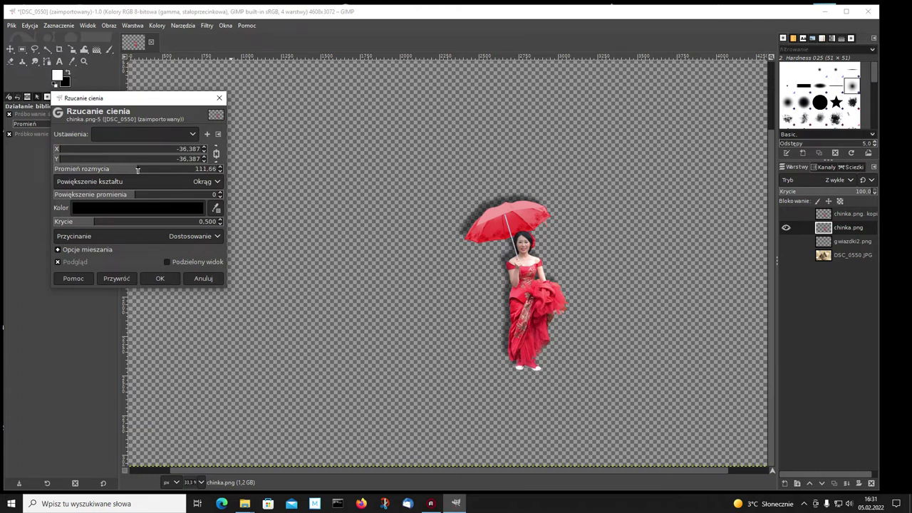
{"action": "left_click_drag", "start_coordinate": [180, 170], "coordinate": [81, 175]}
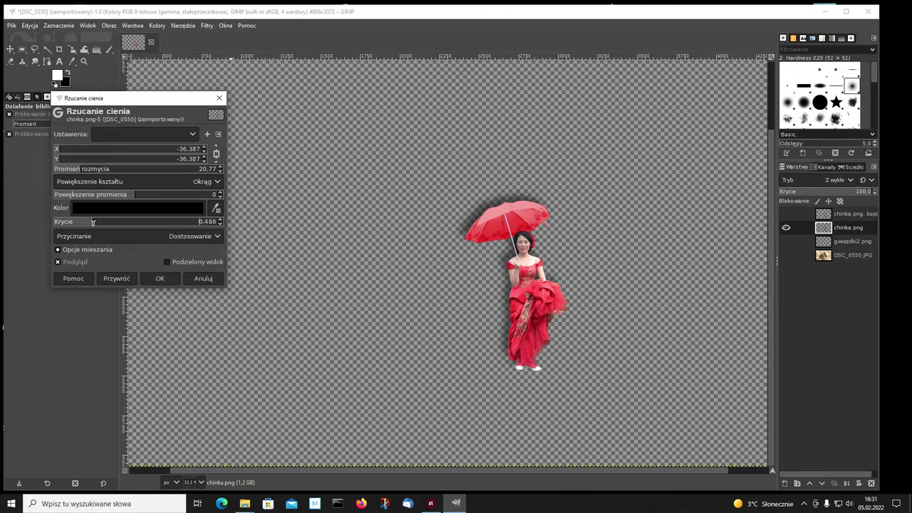
Set the shadow opacity to 0.913, checking it against the butterfly, and apply it.
{"action": "mouse_move", "coordinate": [93, 221]}
{"action": "left_mouse_down"}
{"action": "mouse_move", "coordinate": [158, 227]}
{"action": "mouse_move", "coordinate": [113, 234]}
{"action": "left_mouse_up"}
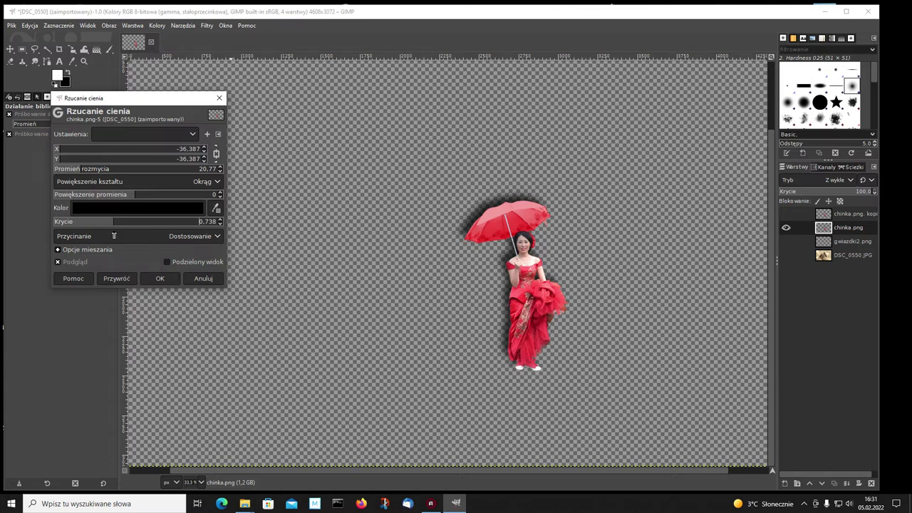
{"action": "left_click_drag", "start_coordinate": [112, 236], "coordinate": [109, 237]}
{"action": "left_click", "coordinate": [788, 256]}
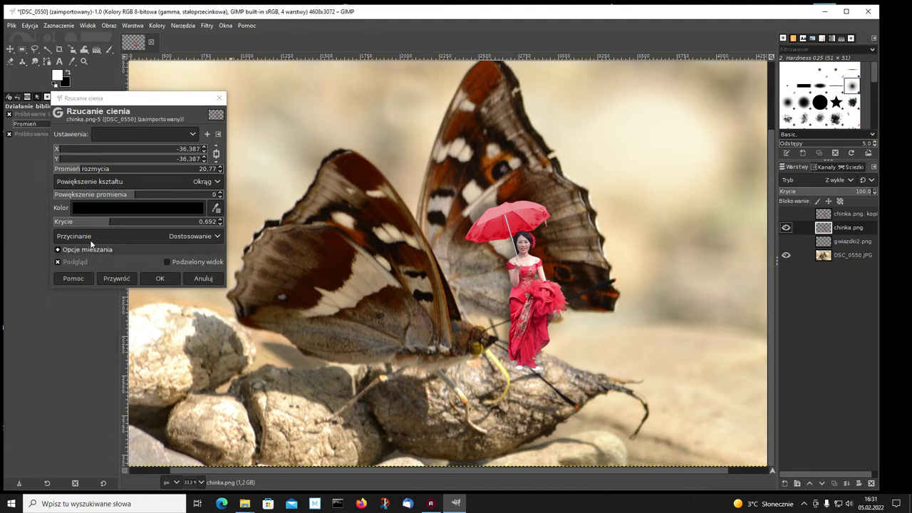
{"action": "mouse_move", "coordinate": [109, 223]}
{"action": "left_mouse_down"}
{"action": "mouse_move", "coordinate": [138, 226]}
{"action": "mouse_move", "coordinate": [129, 233]}
{"action": "left_mouse_up"}
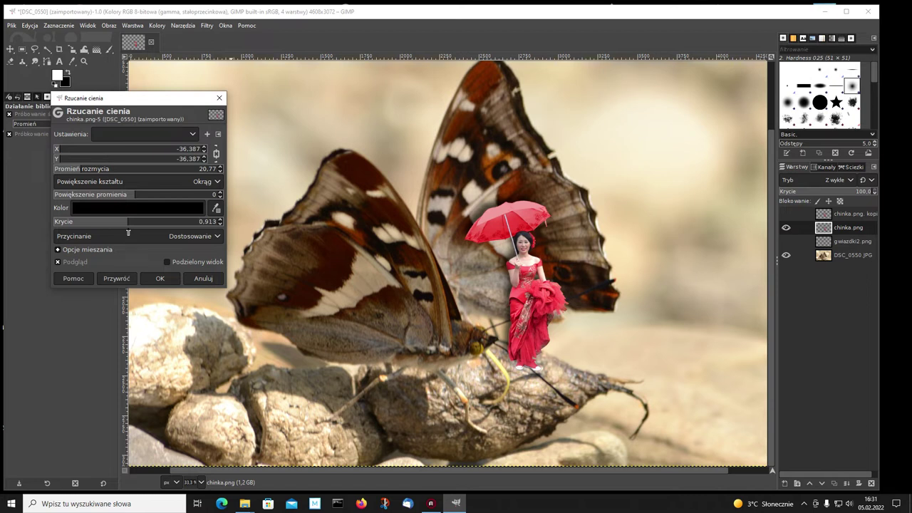
{"action": "left_click", "coordinate": [786, 256]}
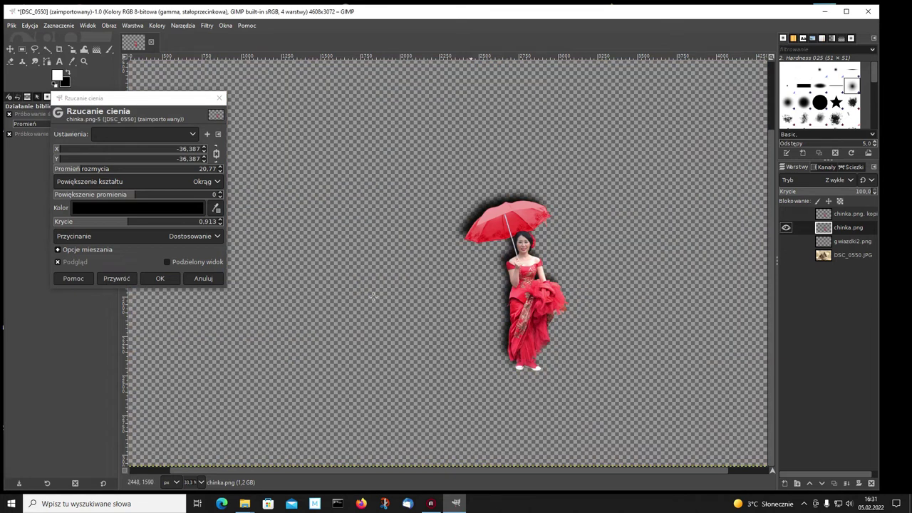
{"action": "left_click", "coordinate": [161, 278]}
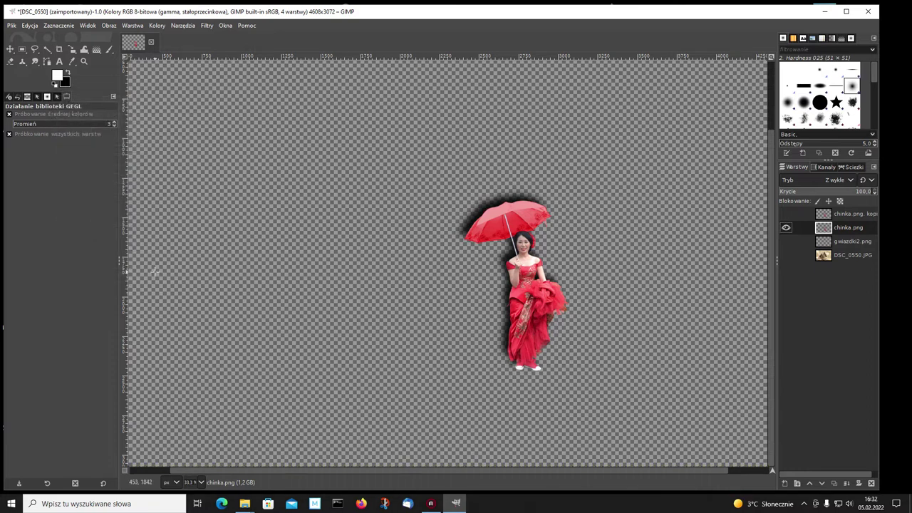
Show DSC_0550.JPG and gwiazdki2.png again, then open the DSC_0550-posTAC.JPG montage layer's menu.
{"action": "left_click", "coordinate": [786, 255]}
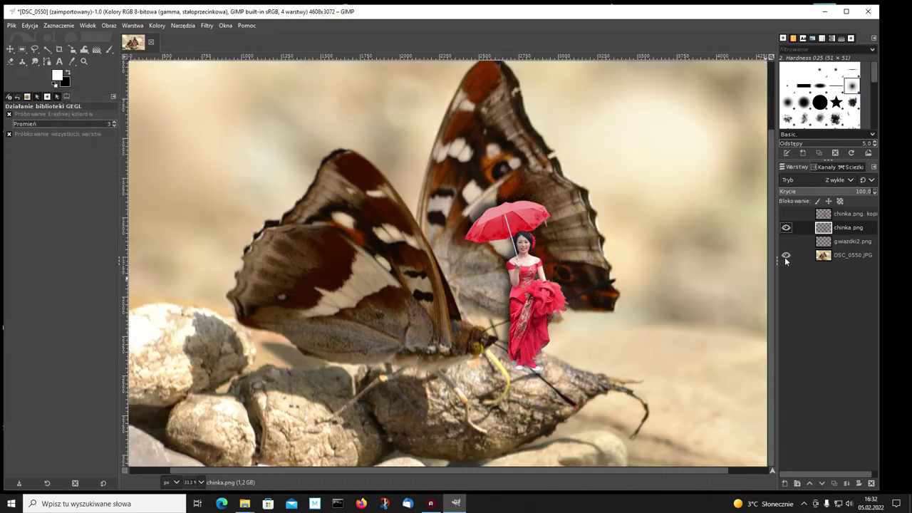
{"action": "left_click", "coordinate": [786, 242]}
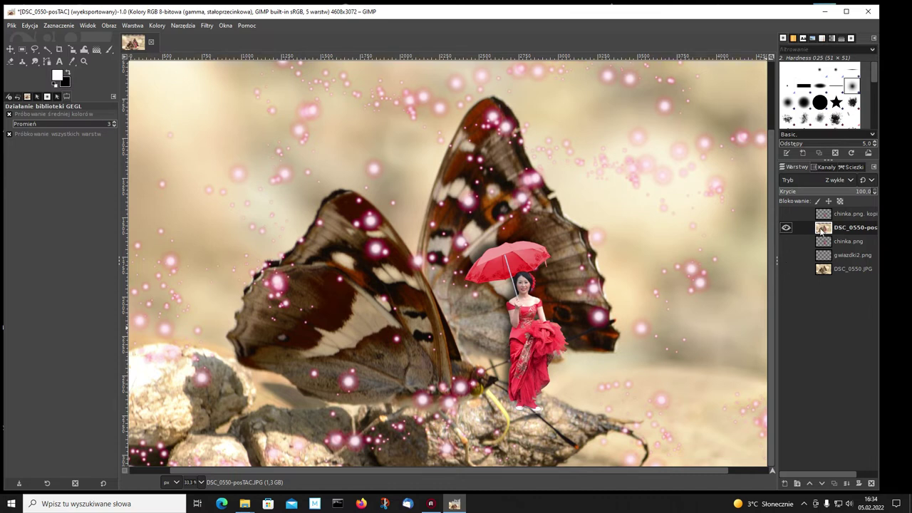
{"action": "right_click", "coordinate": [822, 231]}
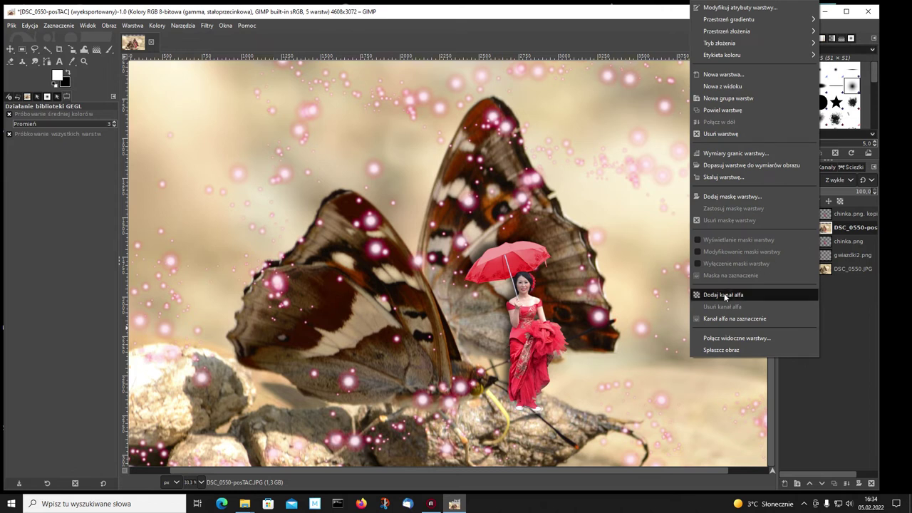
Add an alpha channel to the DSC_0550-posTAC.JPG montage layer.
{"action": "left_click", "coordinate": [725, 293]}
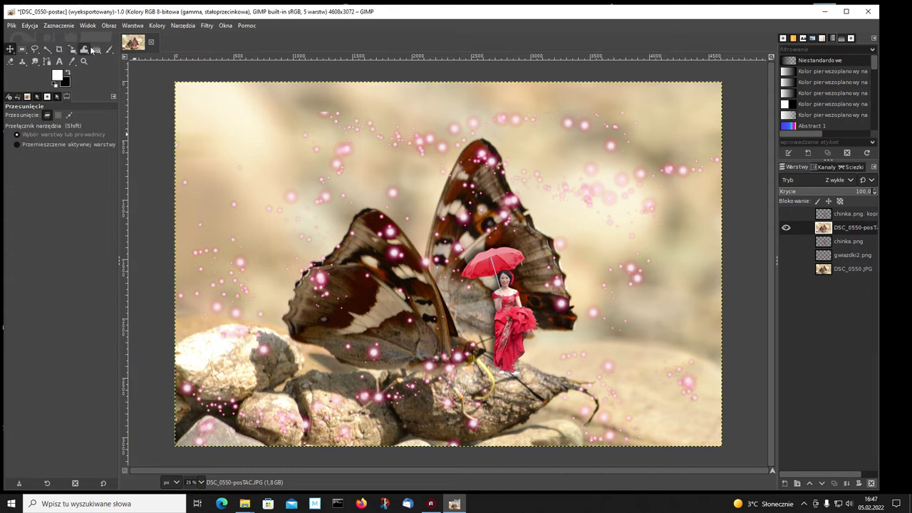
Create a transparent layer named Warstwa and hide the DSC_0550-posTAC montage layer.
{"action": "left_click", "coordinate": [784, 484]}
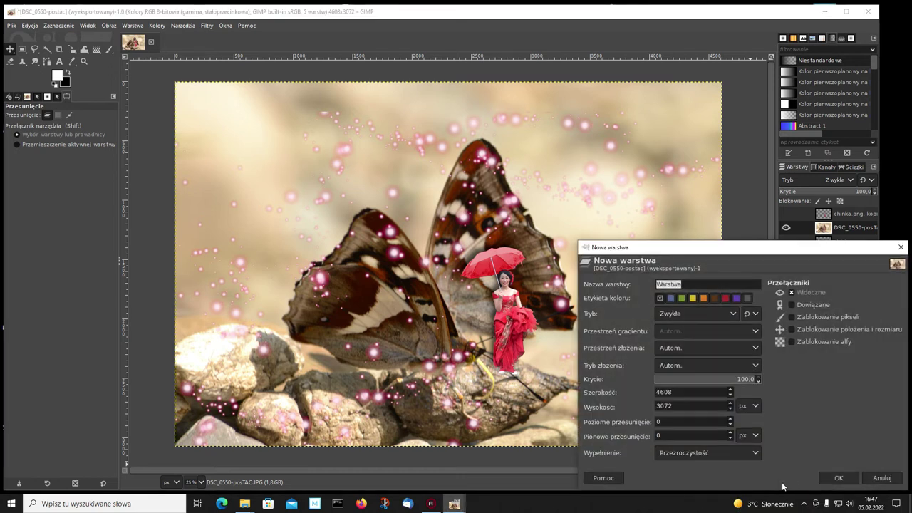
{"action": "left_click", "coordinate": [839, 477]}
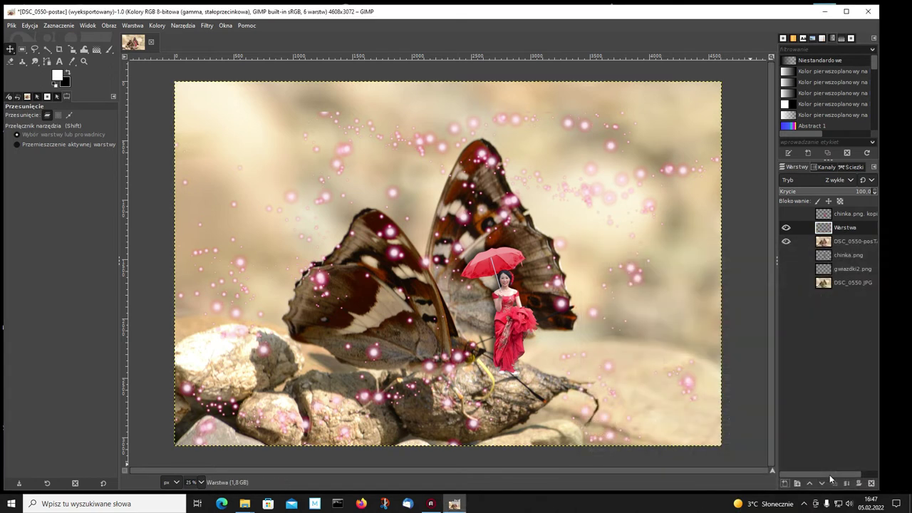
{"action": "left_click", "coordinate": [786, 242]}
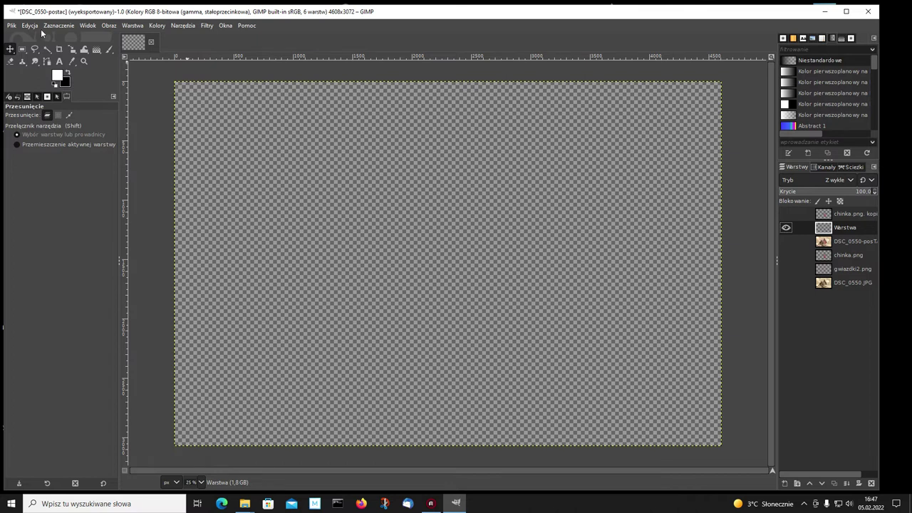
{"action": "left_click", "coordinate": [96, 50]}
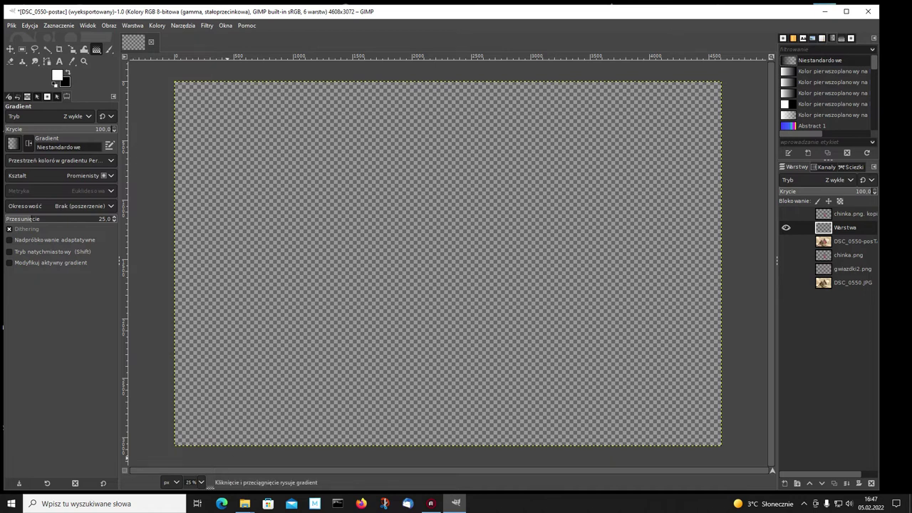
At 12.5% zoom, draw a radial gradient on the Warstwa layer, darkening toward the right edge.
{"action": "left_click", "coordinate": [202, 483]}
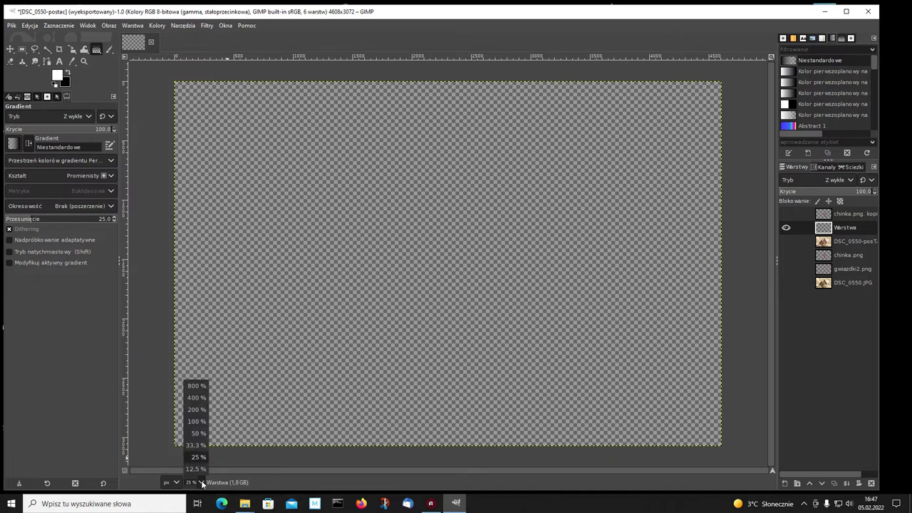
{"action": "left_click", "coordinate": [200, 469]}
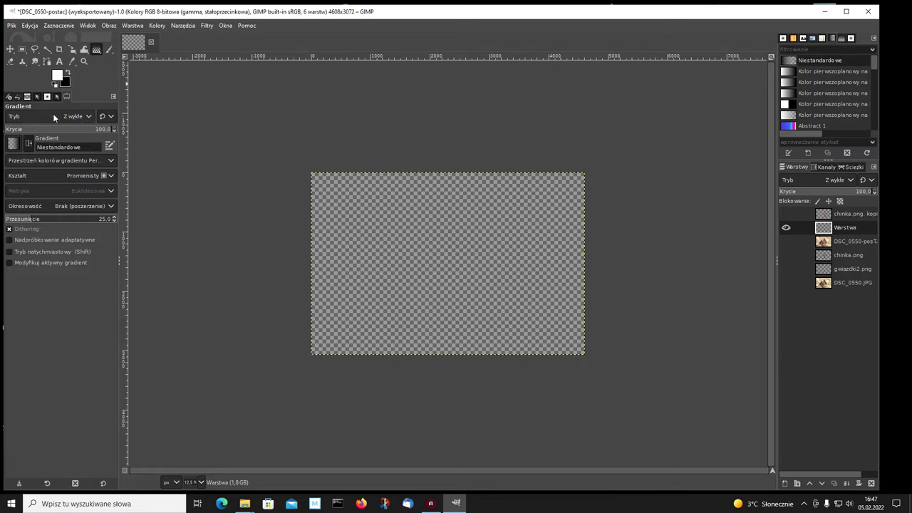
{"action": "left_click", "coordinate": [84, 176]}
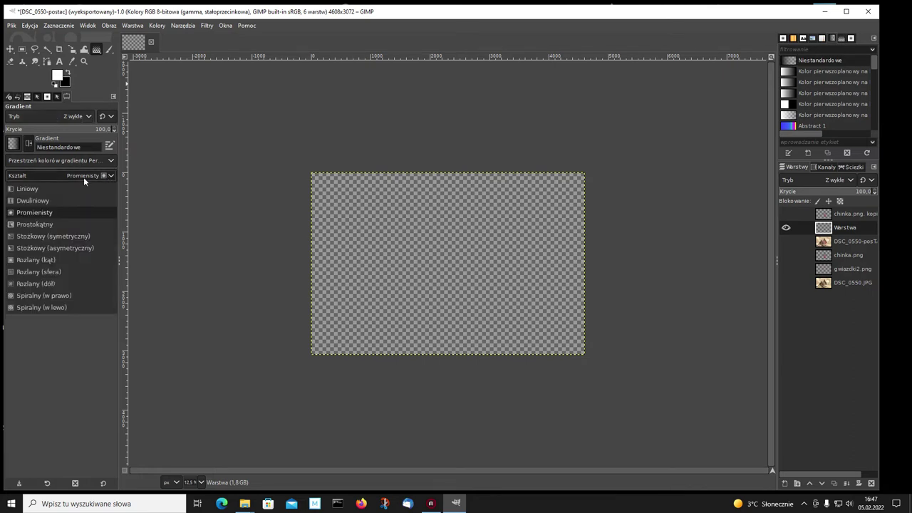
{"action": "left_click", "coordinate": [31, 213]}
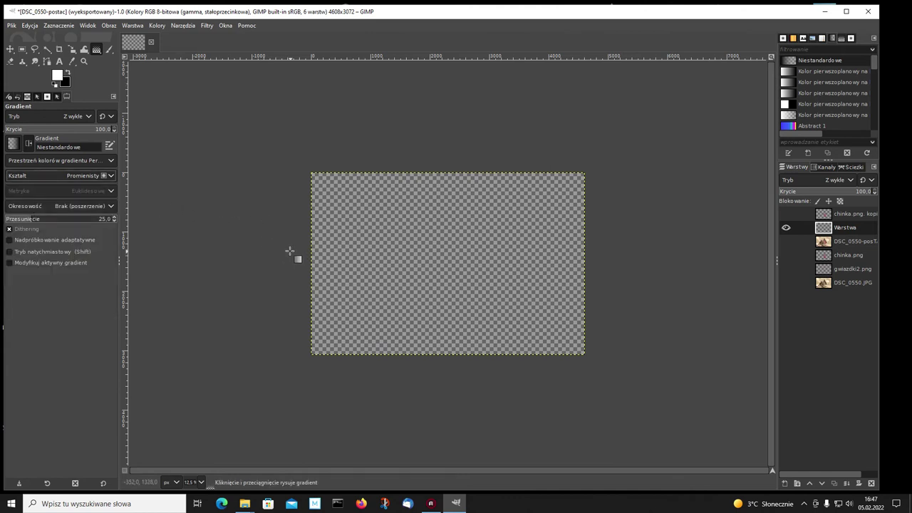
{"action": "mouse_move", "coordinate": [290, 250]}
{"action": "left_mouse_down"}
{"action": "mouse_move", "coordinate": [595, 258]}
{"action": "mouse_move", "coordinate": [575, 256]}
{"action": "left_mouse_up"}
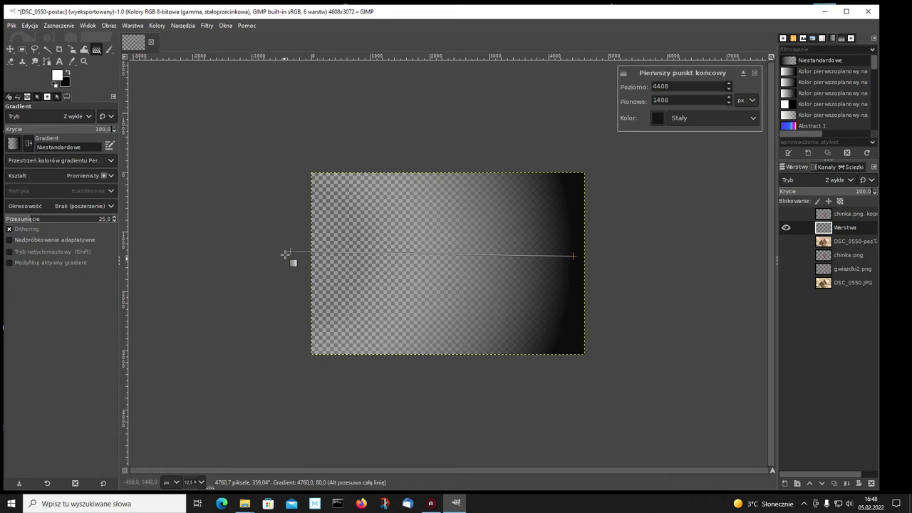
Move the gradient's centre to the image middle, with the outer endpoint near the right edge.
{"action": "left_click", "coordinate": [294, 251]}
{"action": "mouse_move", "coordinate": [300, 252]}
{"action": "left_mouse_down"}
{"action": "mouse_move", "coordinate": [472, 255]}
{"action": "mouse_move", "coordinate": [458, 258]}
{"action": "left_mouse_up"}
{"action": "left_click_drag", "start_coordinate": [574, 256], "coordinate": [569, 257]}
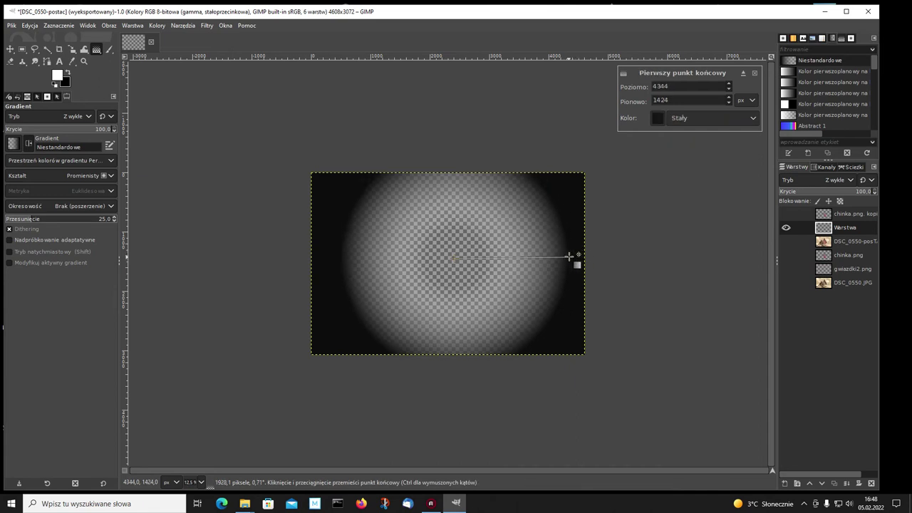
{"action": "left_click_drag", "start_coordinate": [456, 256], "coordinate": [451, 259]}
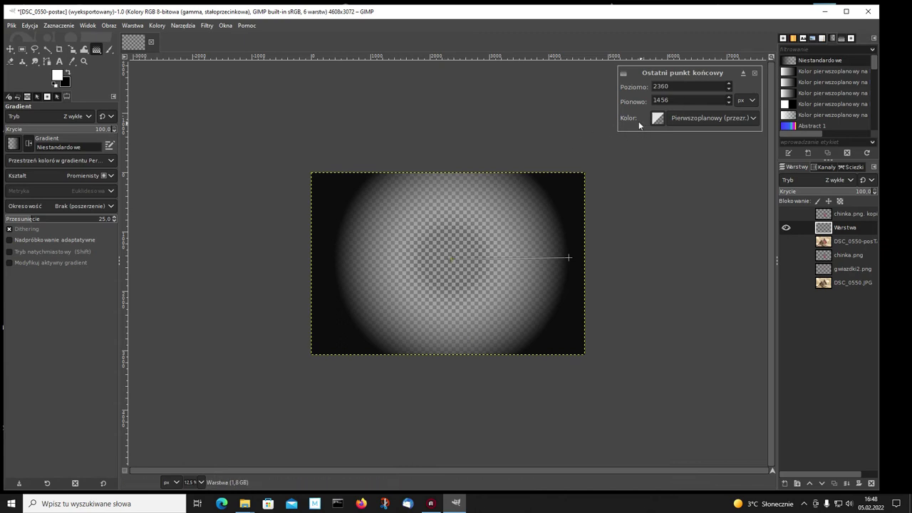
Set the gradient's centre endpoint colour to transparent foreground (Kolor pierwszoplanowy, przezroczysty).
{"action": "left_click", "coordinate": [755, 120]}
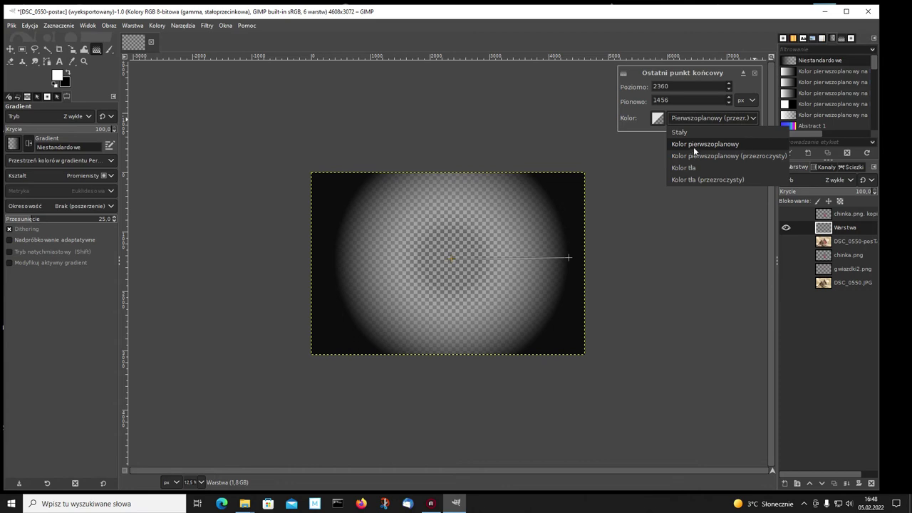
{"action": "left_click", "coordinate": [679, 133]}
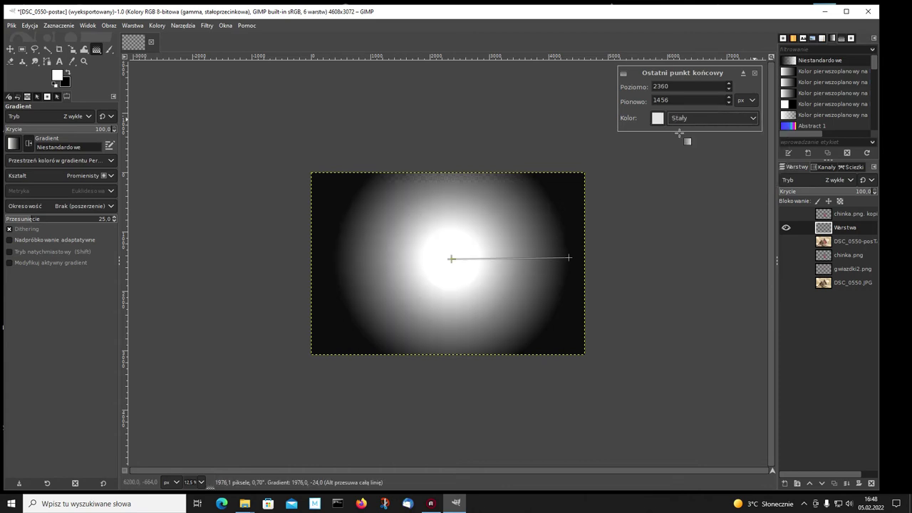
{"action": "left_click", "coordinate": [752, 120]}
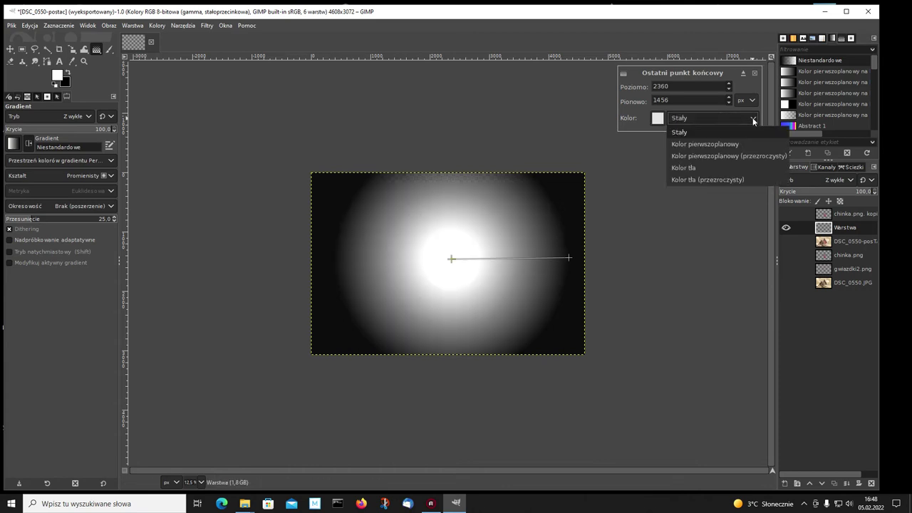
{"action": "left_click", "coordinate": [706, 143]}
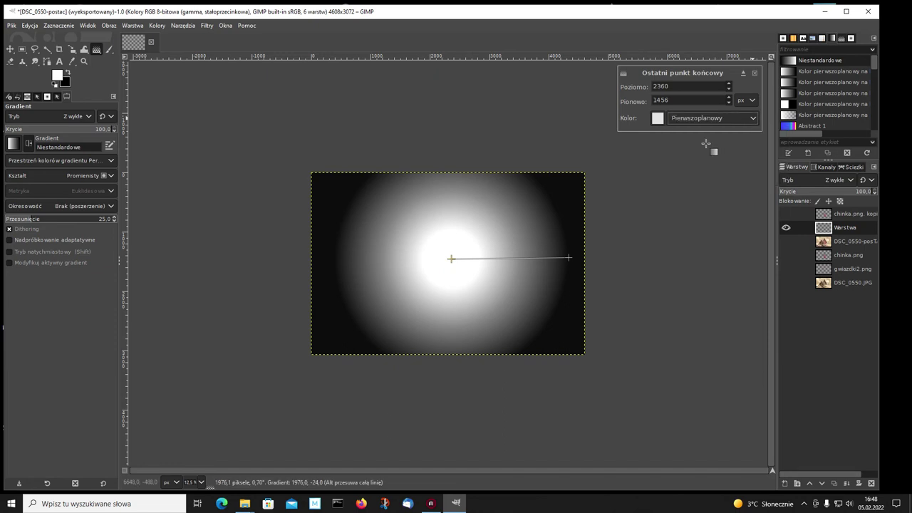
{"action": "left_click", "coordinate": [753, 120]}
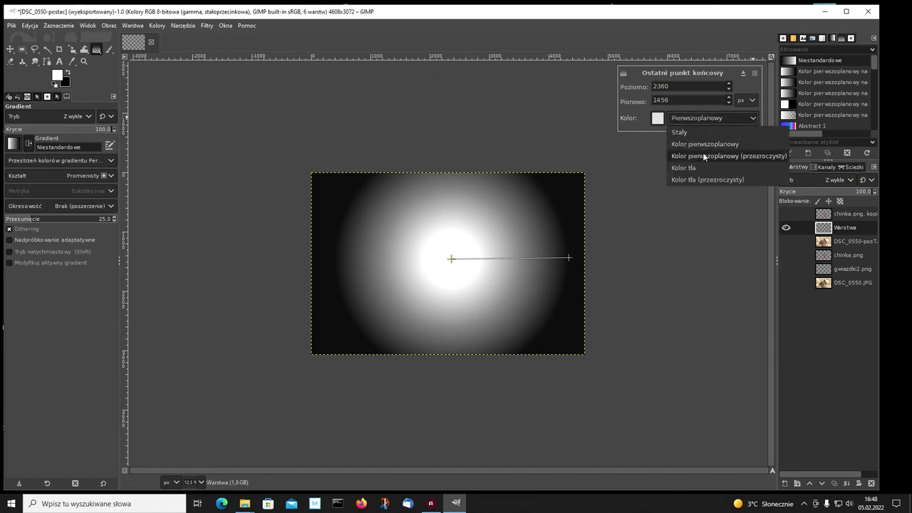
{"action": "left_click", "coordinate": [705, 156]}
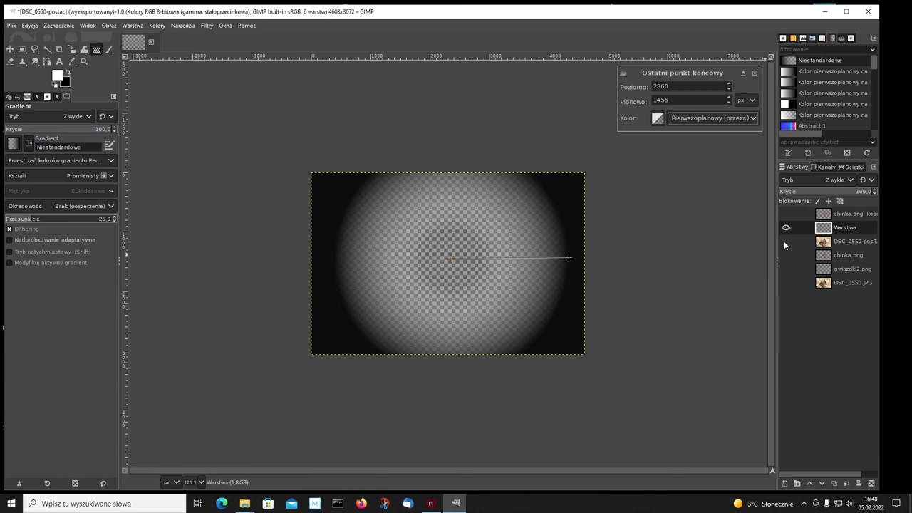
Show the DSC_0550-posT butterfly layer and nudge the vignette's outer endpoint to about 4360, 1472.
{"action": "left_click", "coordinate": [785, 241]}
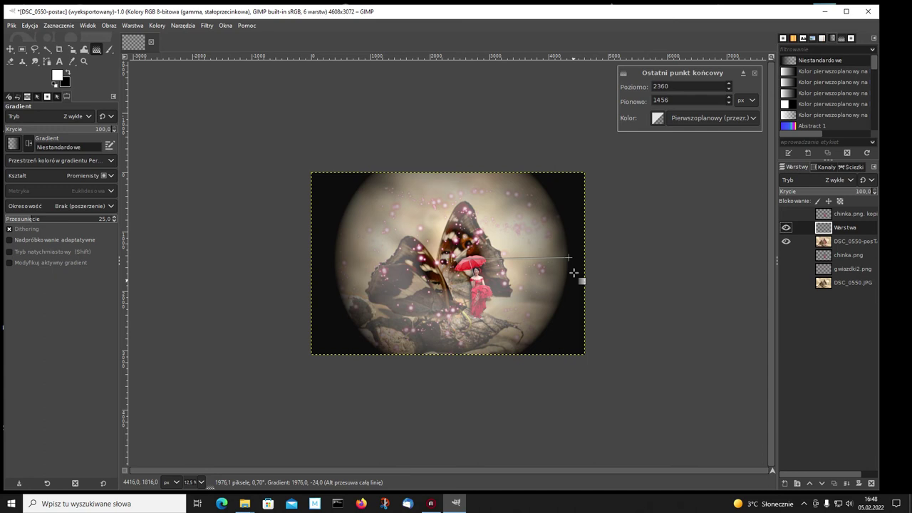
{"action": "mouse_move", "coordinate": [569, 258]}
{"action": "left_mouse_down"}
{"action": "mouse_move", "coordinate": [581, 260]}
{"action": "mouse_move", "coordinate": [570, 260]}
{"action": "left_mouse_up"}
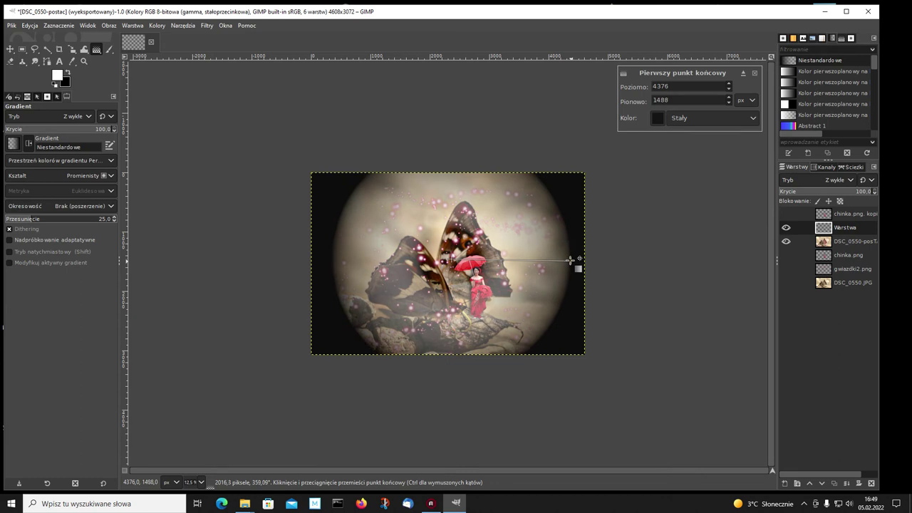
{"action": "left_click_drag", "start_coordinate": [570, 260], "coordinate": [568, 259]}
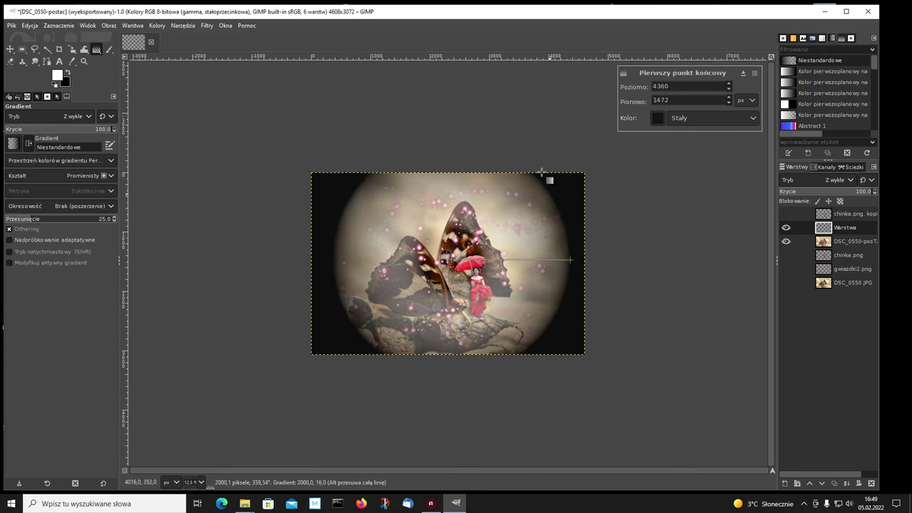
Set the vignette's outer endpoint colour to grey 3c3c3c with alpha about 71.2.
{"action": "left_click", "coordinate": [786, 242]}
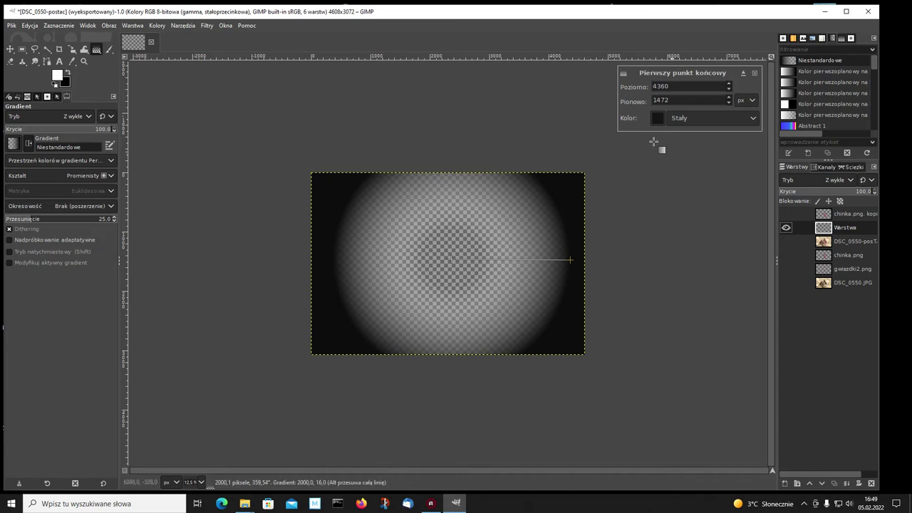
{"action": "left_click", "coordinate": [658, 118]}
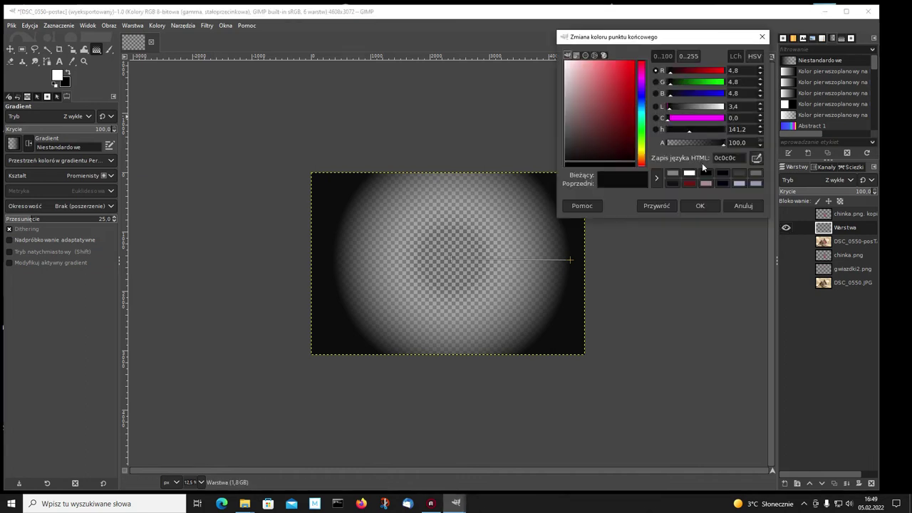
{"action": "left_click", "coordinate": [740, 172]}
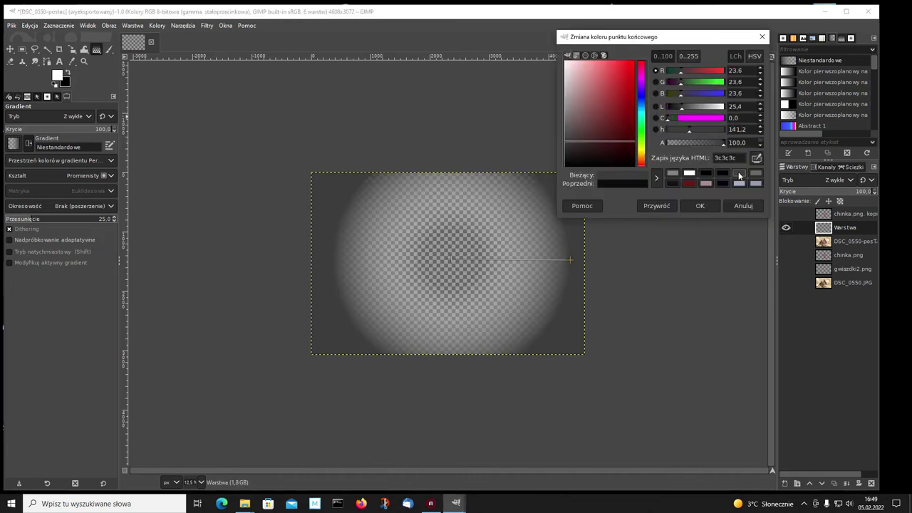
{"action": "left_click", "coordinate": [786, 242]}
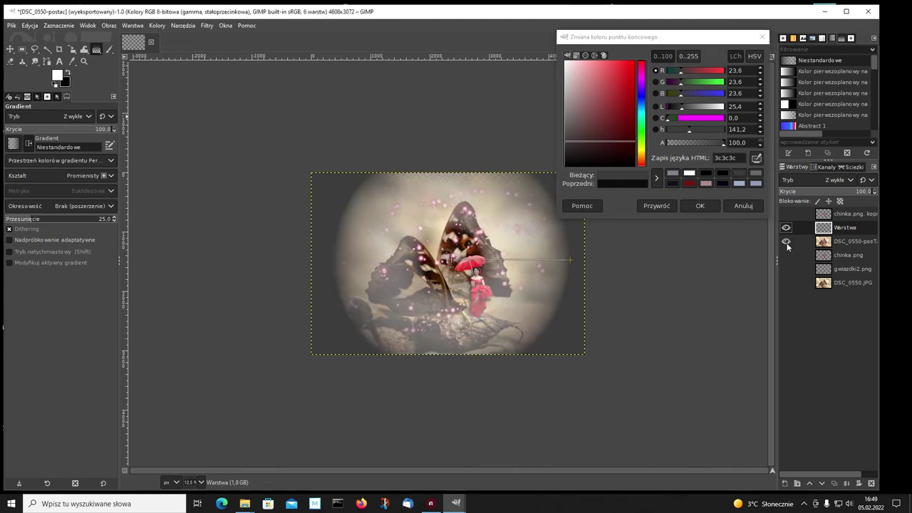
{"action": "left_click", "coordinate": [786, 242]}
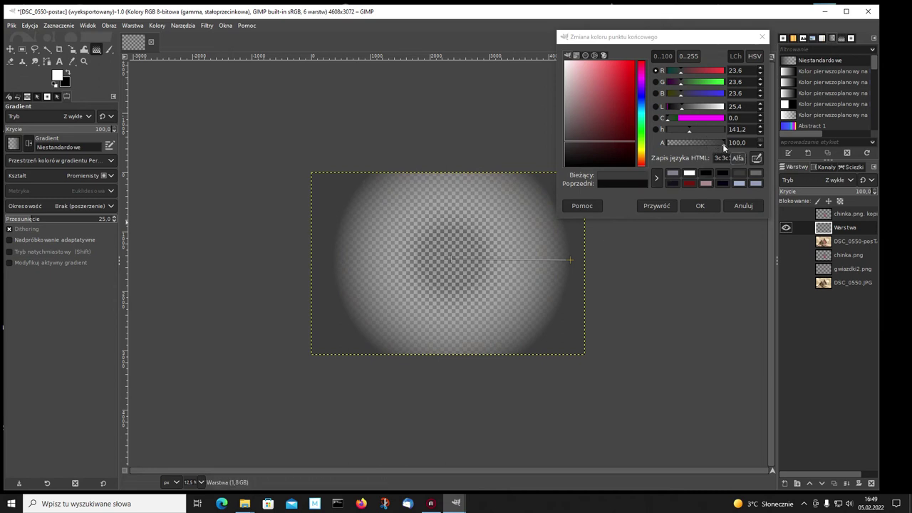
{"action": "mouse_move", "coordinate": [725, 144]}
{"action": "left_mouse_down"}
{"action": "mouse_move", "coordinate": [697, 144]}
{"action": "mouse_move", "coordinate": [692, 159]}
{"action": "left_mouse_up"}
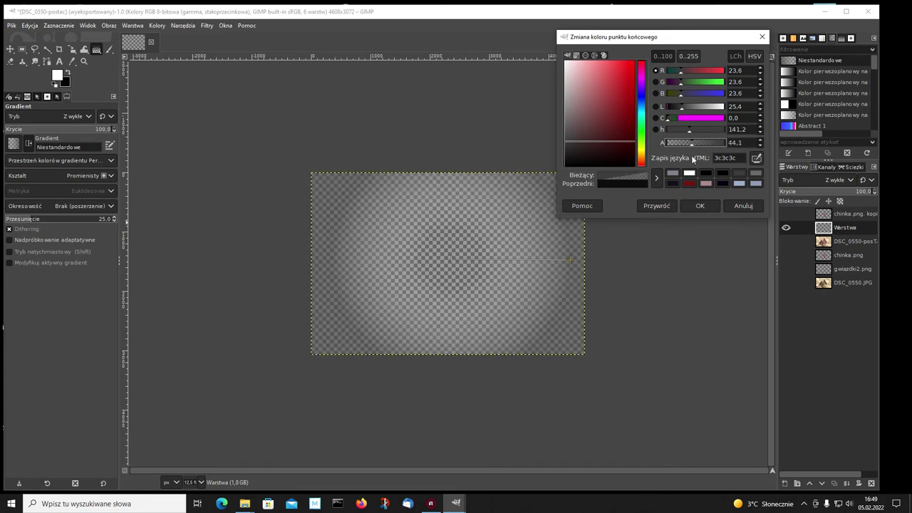
{"action": "left_click", "coordinate": [786, 241]}
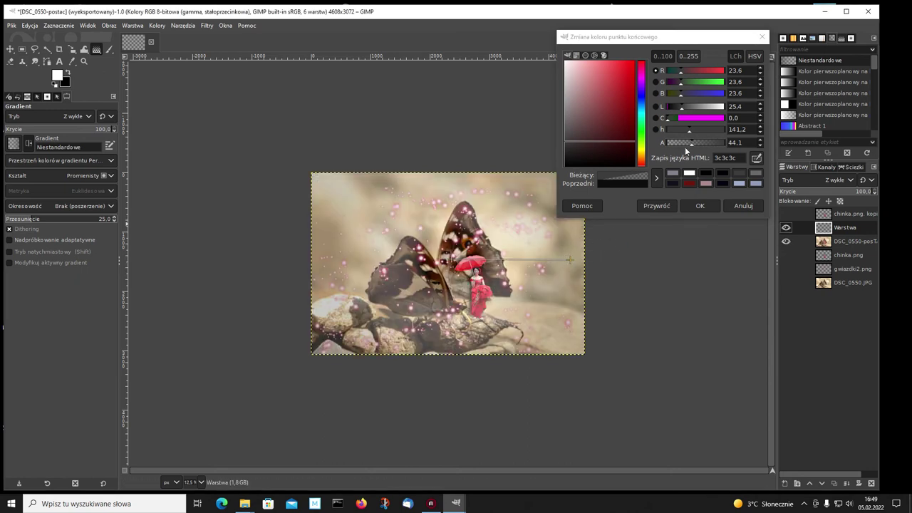
{"action": "left_click_drag", "start_coordinate": [691, 143], "coordinate": [707, 146]}
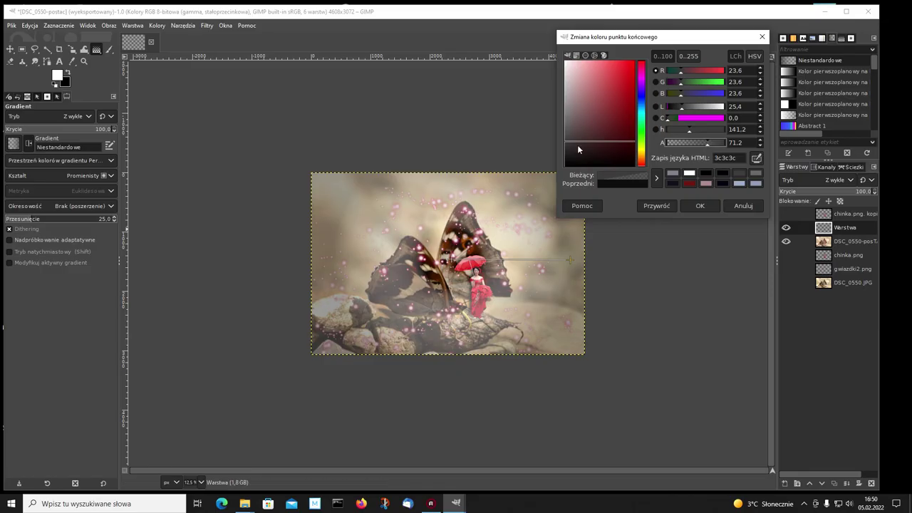
{"action": "left_click", "coordinate": [700, 206]}
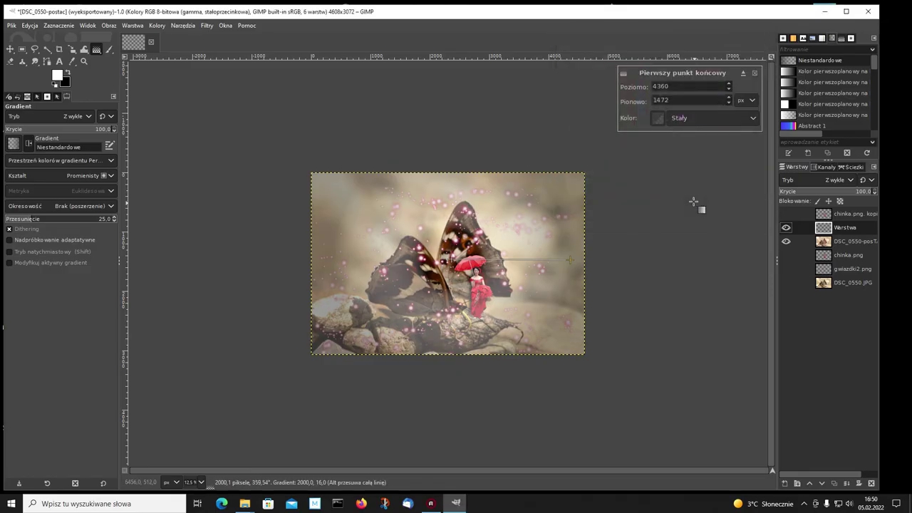
Commit the gradient, zoom to 25%, and compare the montage with and without the Warstwa vignette.
{"action": "left_click", "coordinate": [10, 48]}
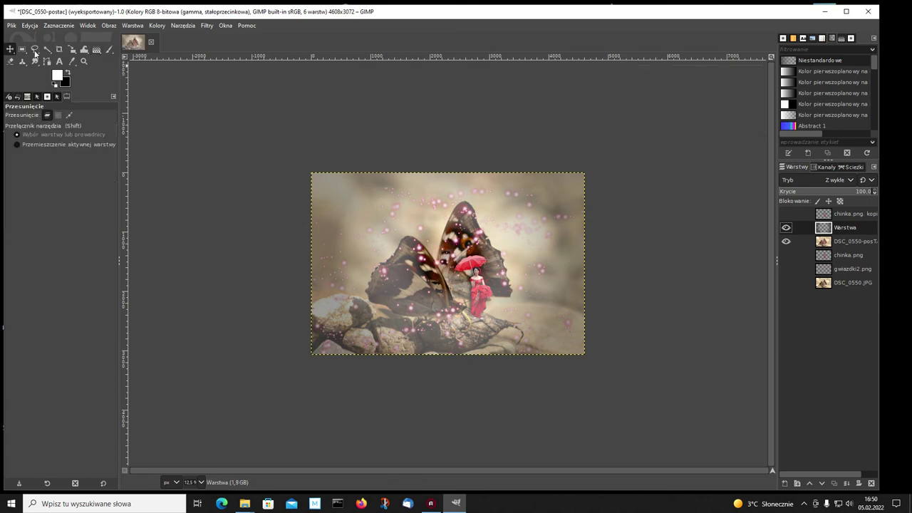
{"action": "left_click", "coordinate": [202, 482]}
{"action": "left_click", "coordinate": [199, 458]}
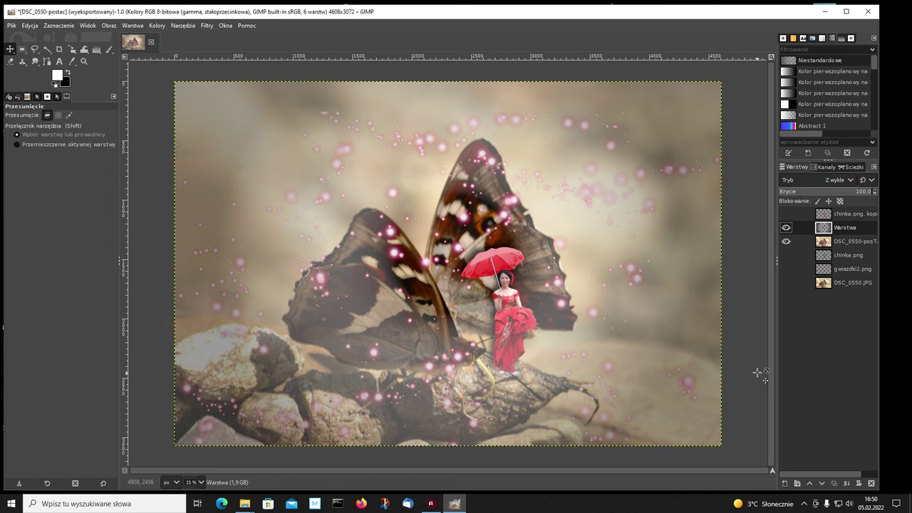
{"action": "left_click", "coordinate": [786, 228]}
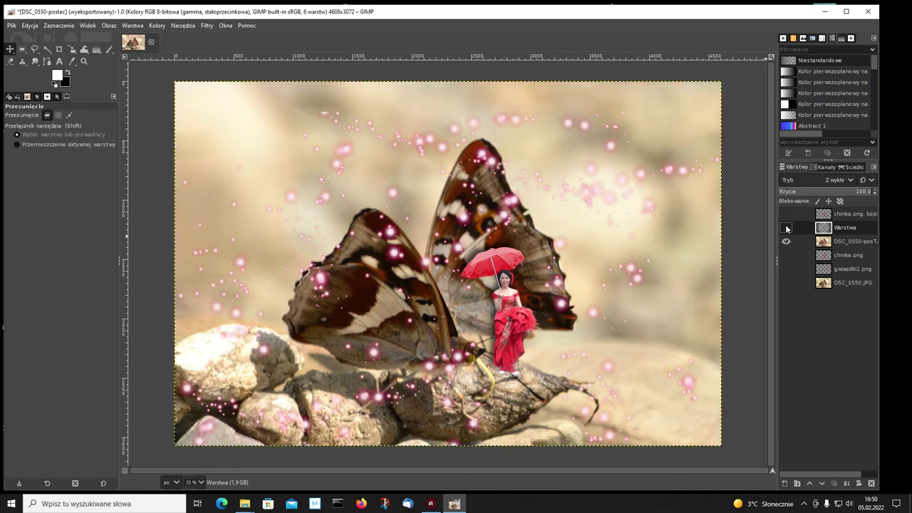
{"action": "left_click", "coordinate": [787, 228]}
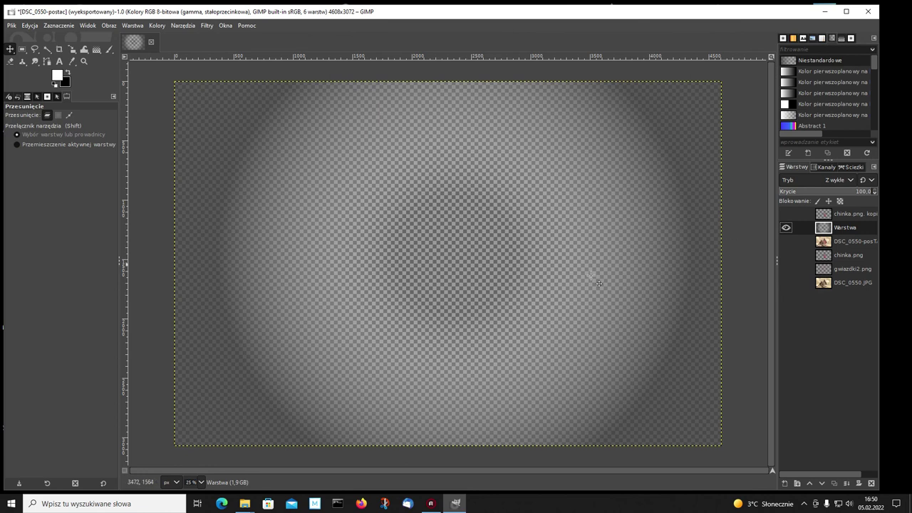
{"action": "left_click", "coordinate": [787, 242]}
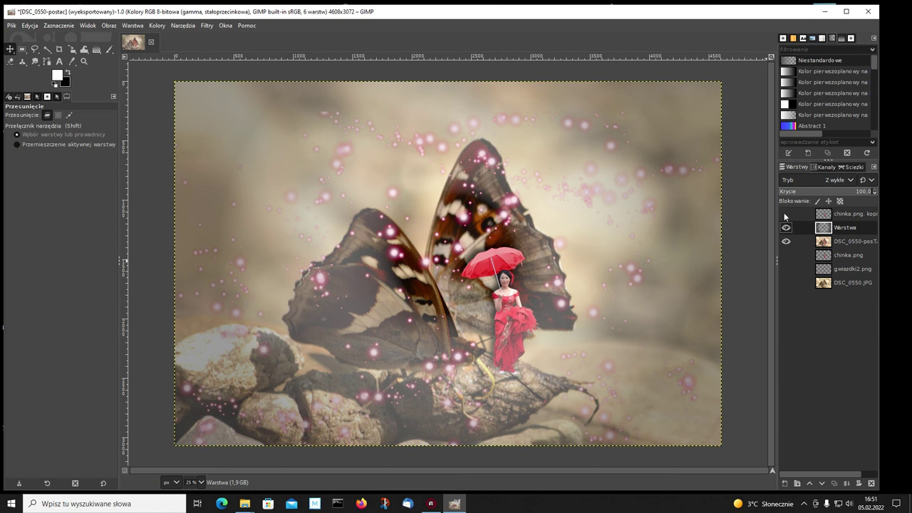
Show the chinka.png kopia girl layer, toggling it to compare the composite.
{"action": "left_click", "coordinate": [785, 215]}
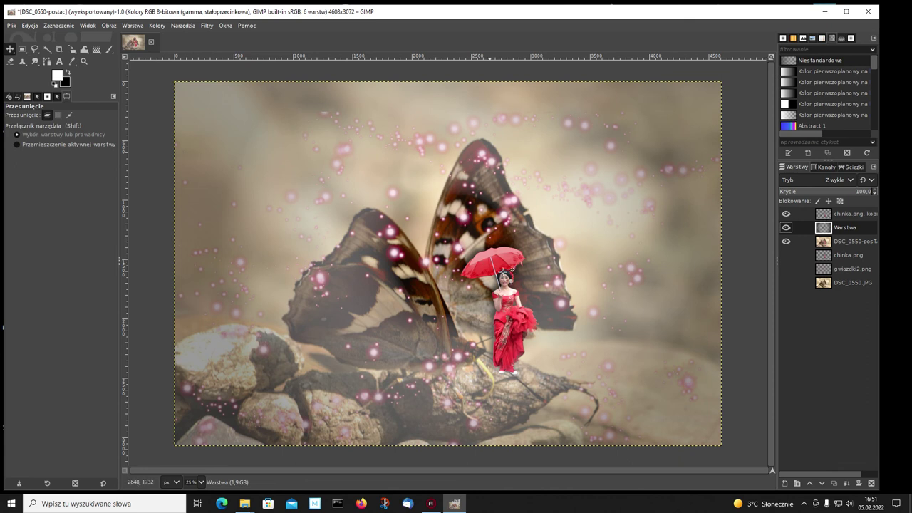
{"action": "left_click", "coordinate": [786, 213]}
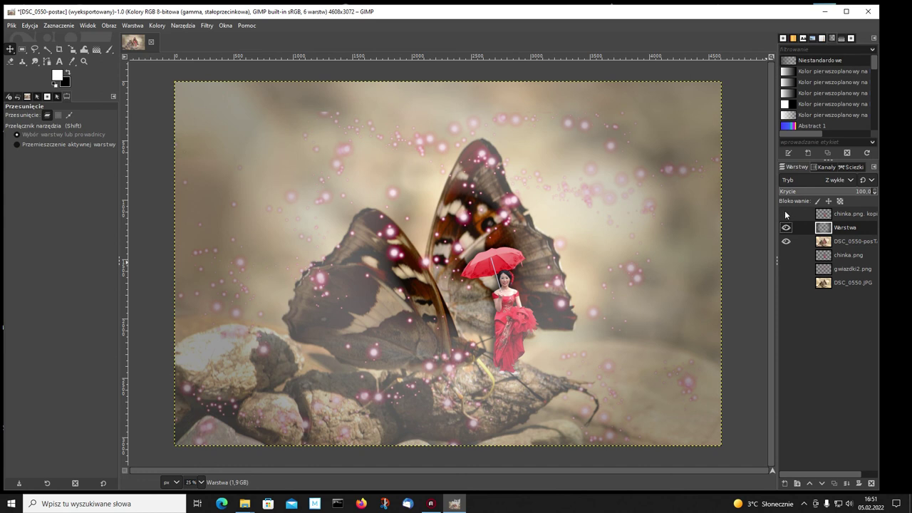
{"action": "left_click", "coordinate": [786, 214]}
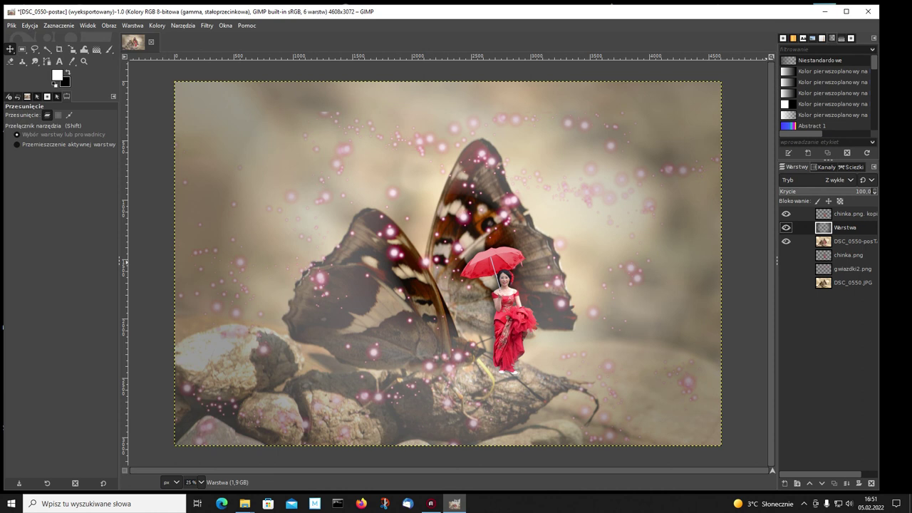
{"action": "left_click", "coordinate": [786, 214]}
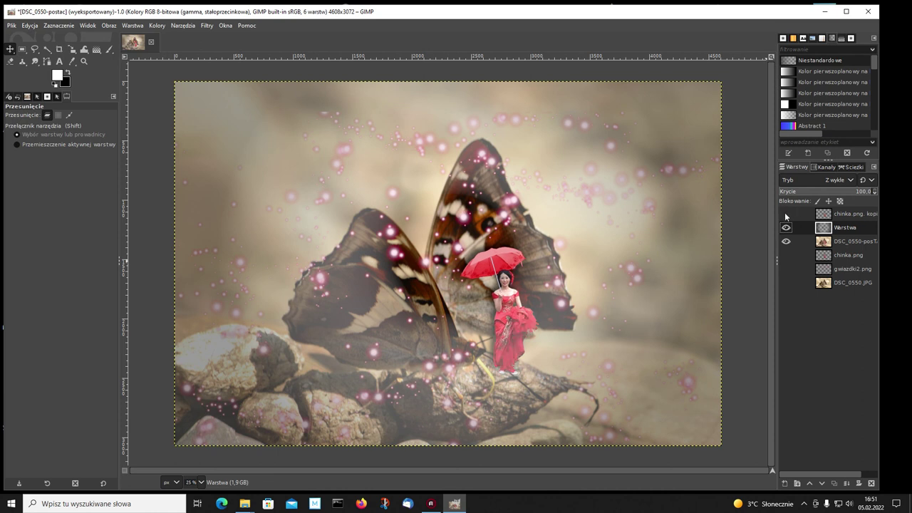
{"action": "left_click", "coordinate": [786, 213]}
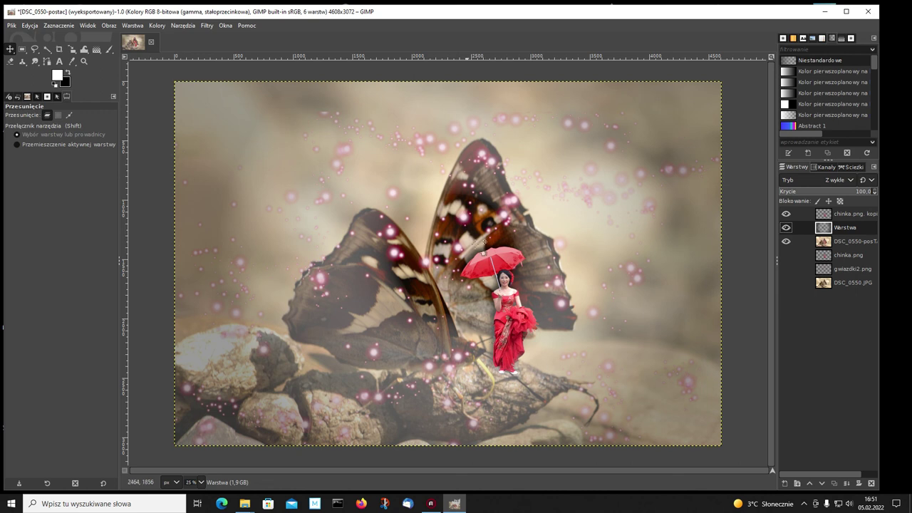
{"action": "left_click", "coordinate": [786, 214]}
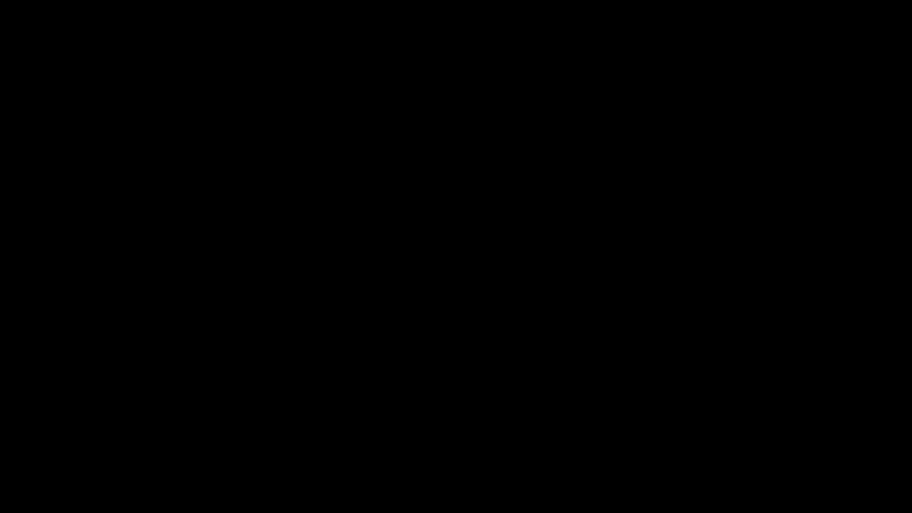